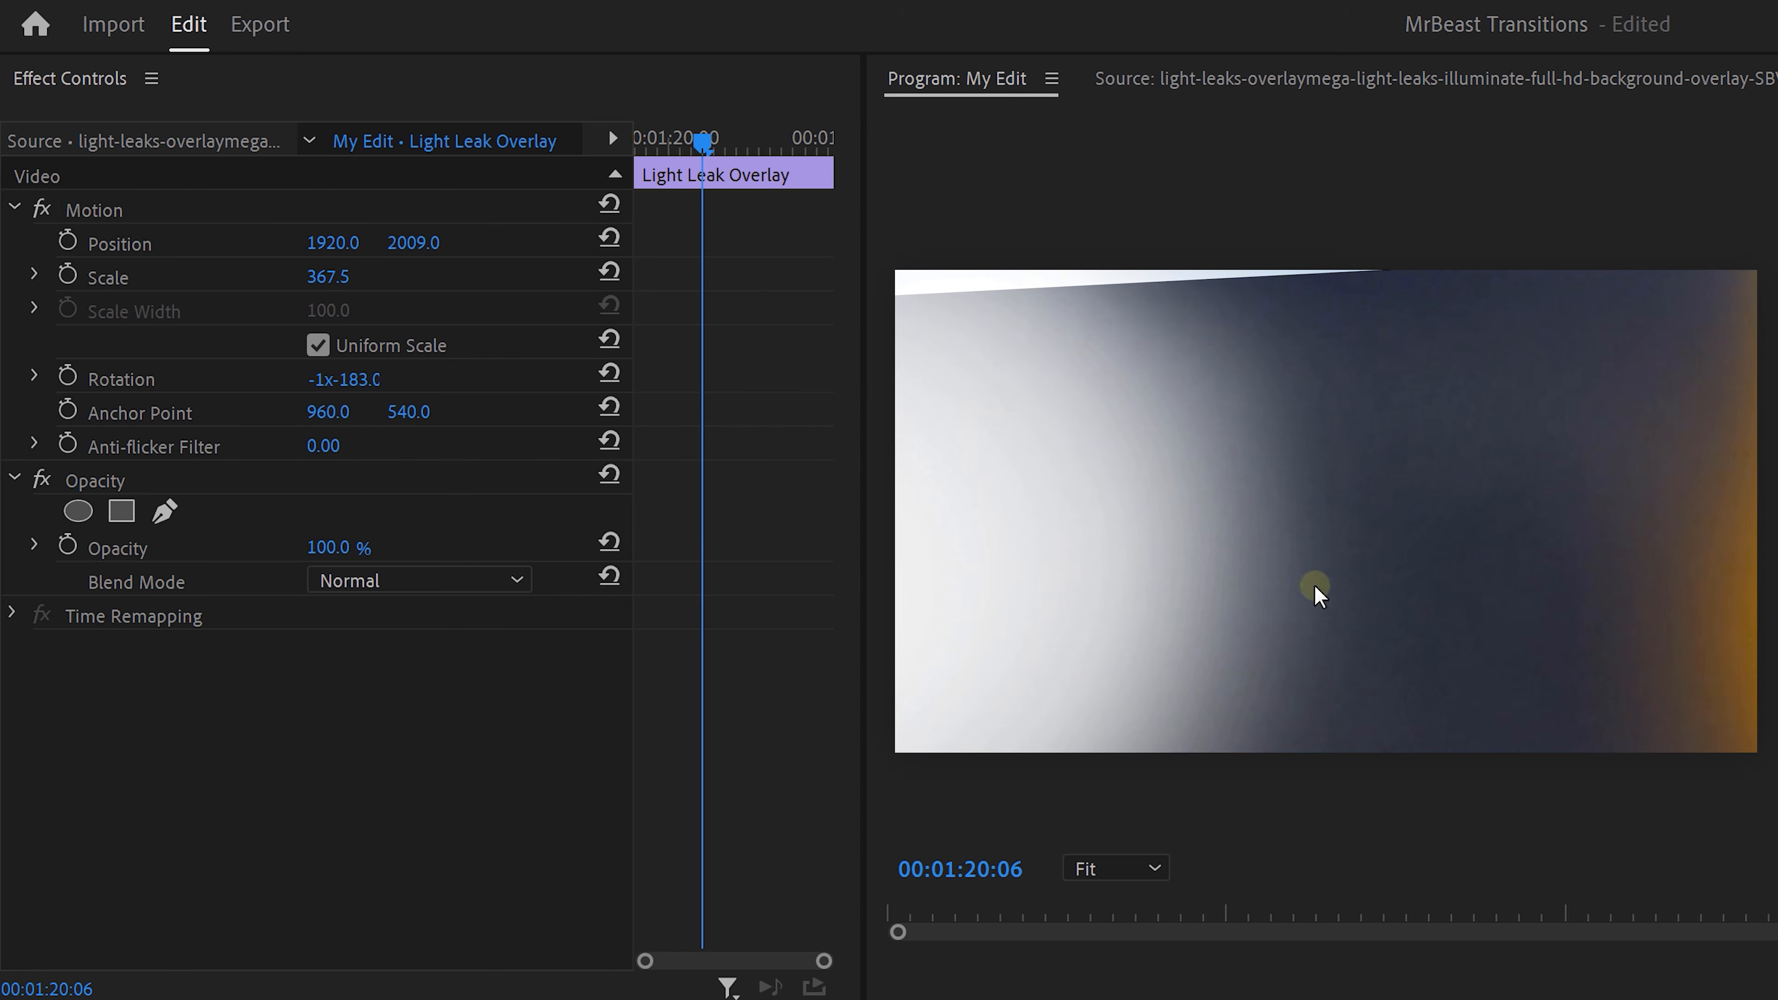
Step: Set the light leak overlay's blend mode to Screen and fully desaturate it with Lumetri Color
click(402, 589)
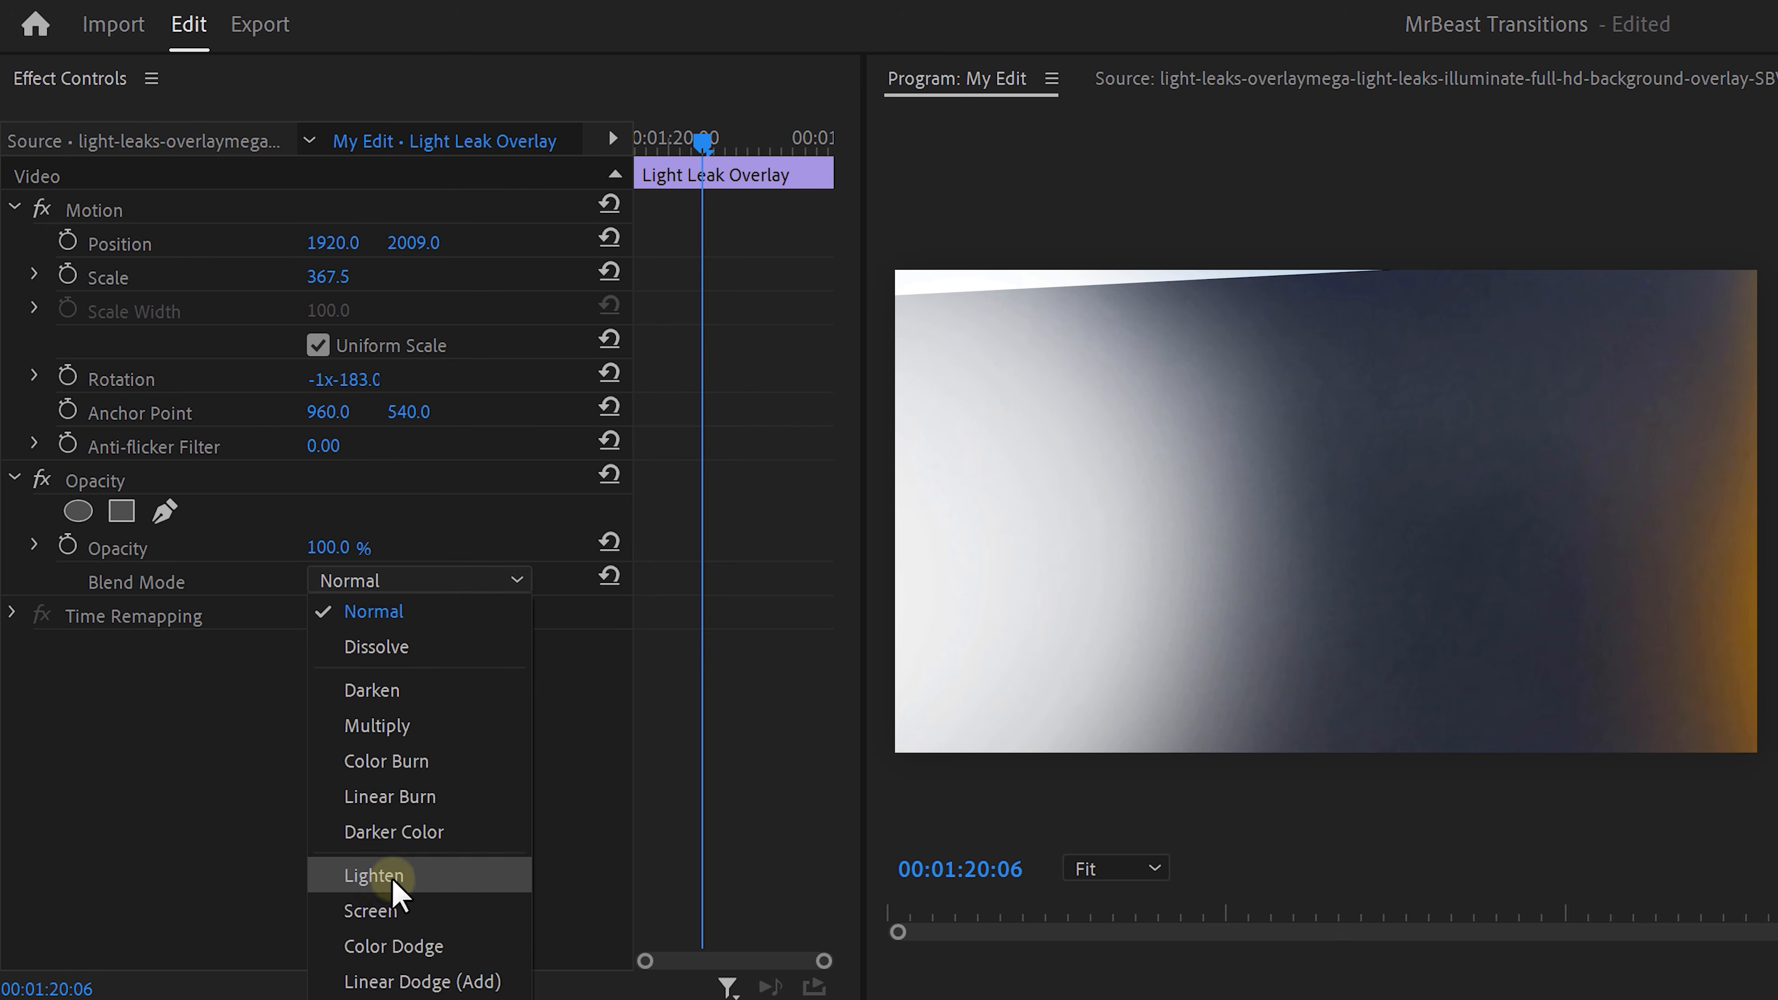
click(392, 912)
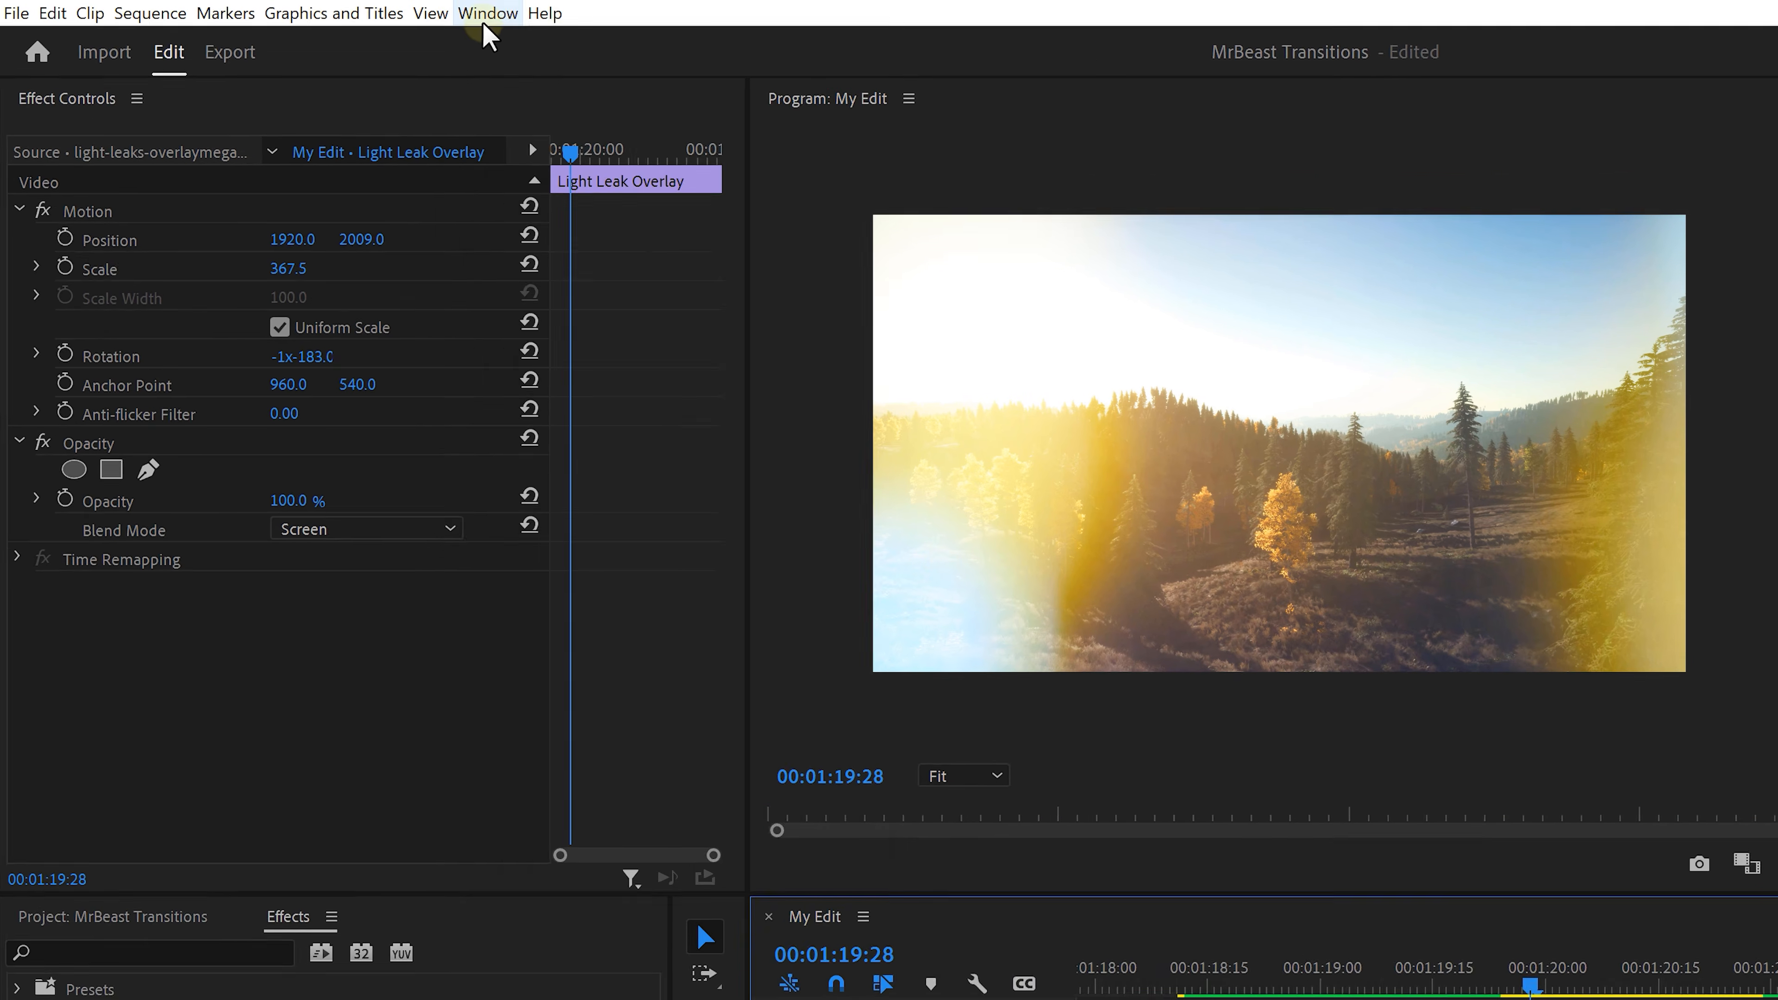
click(341, 10)
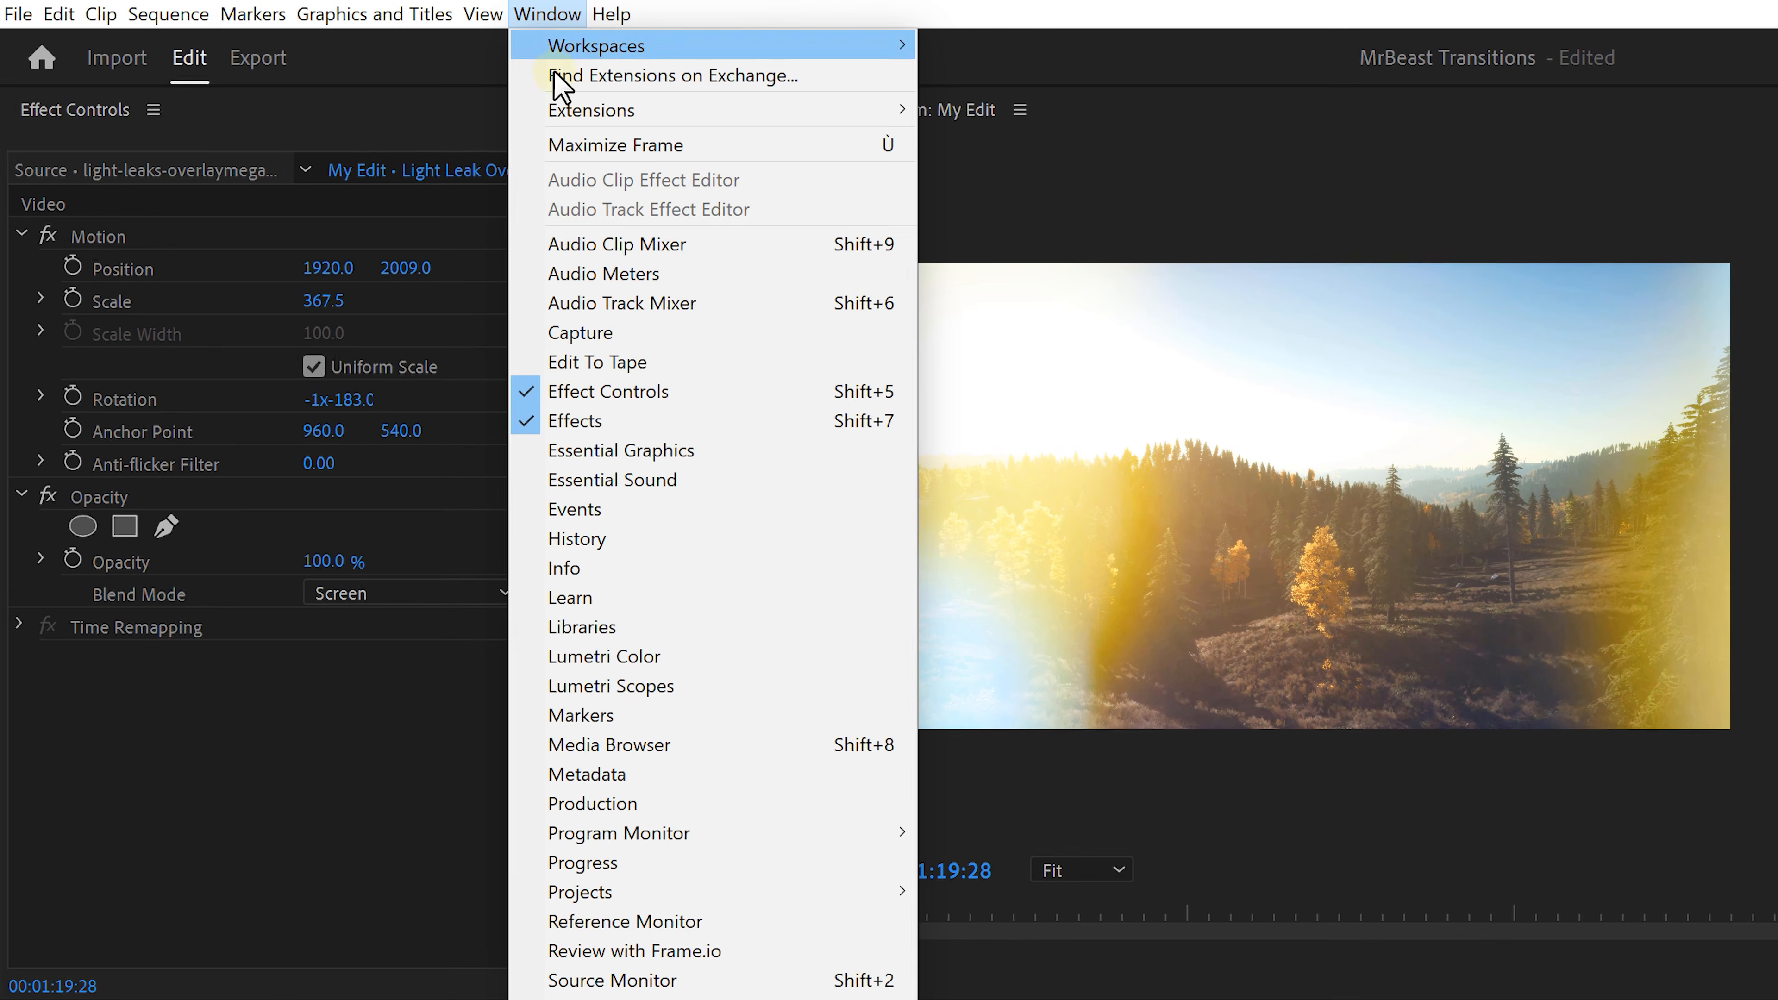
click(625, 644)
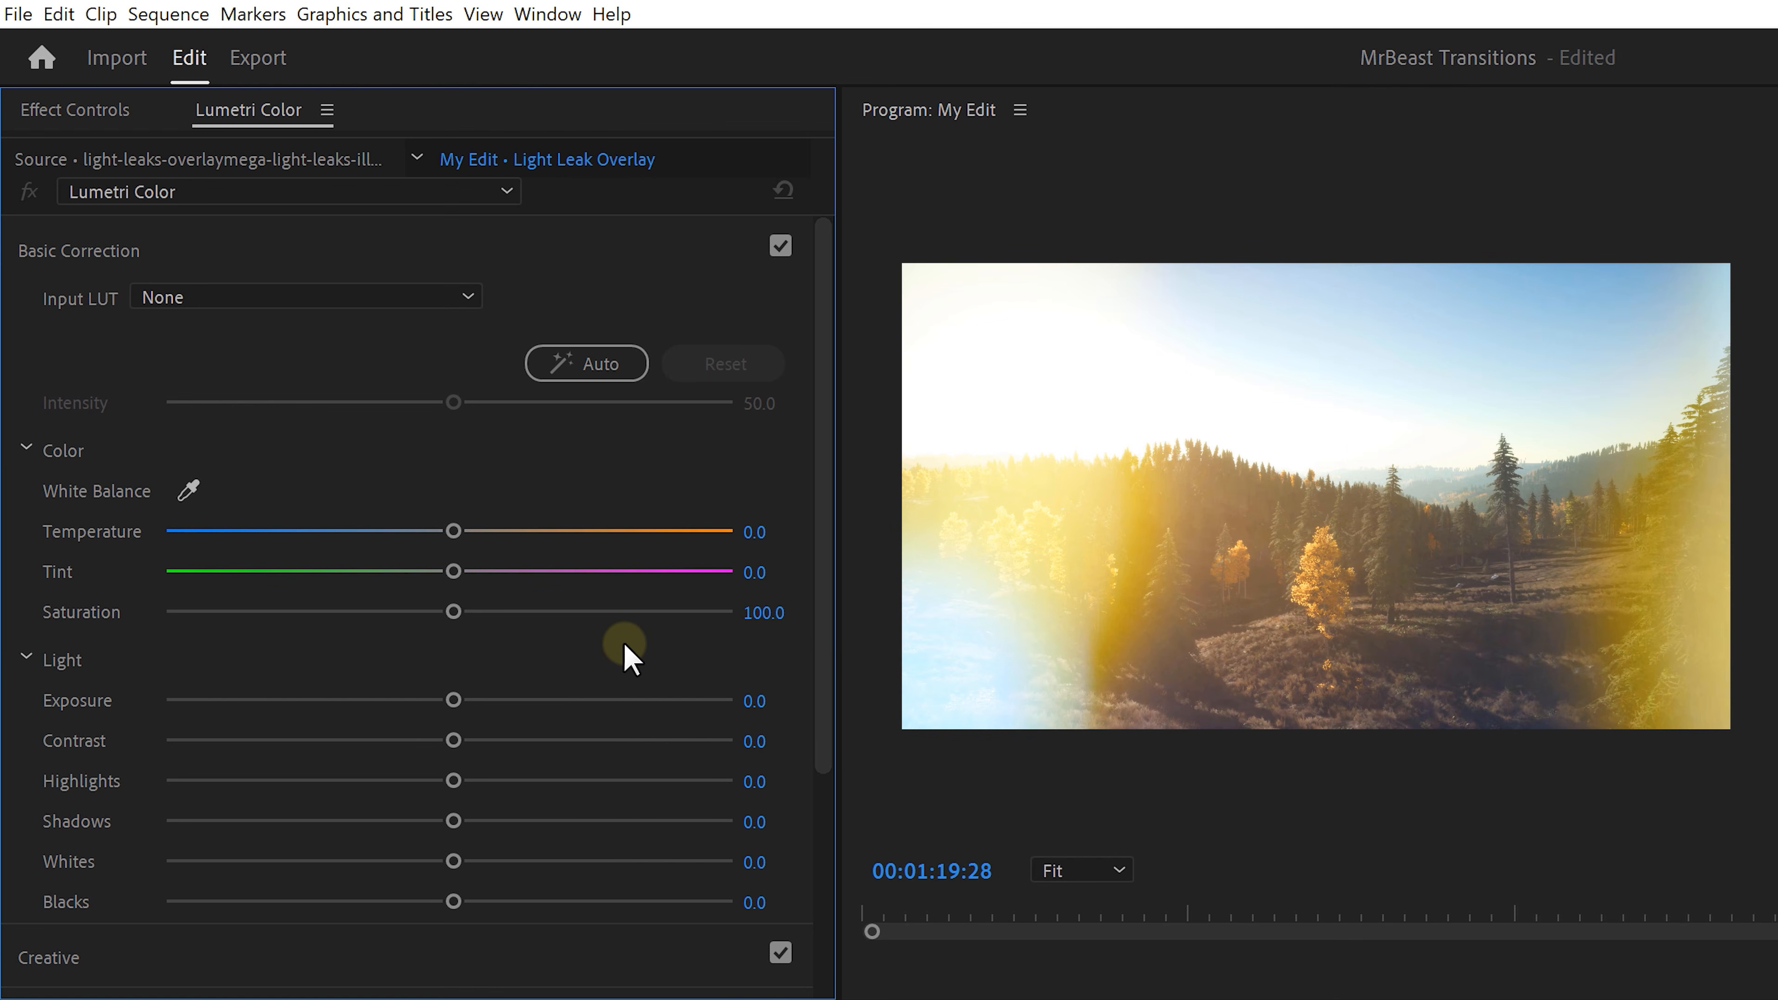
drag(454, 611, 91, 620)
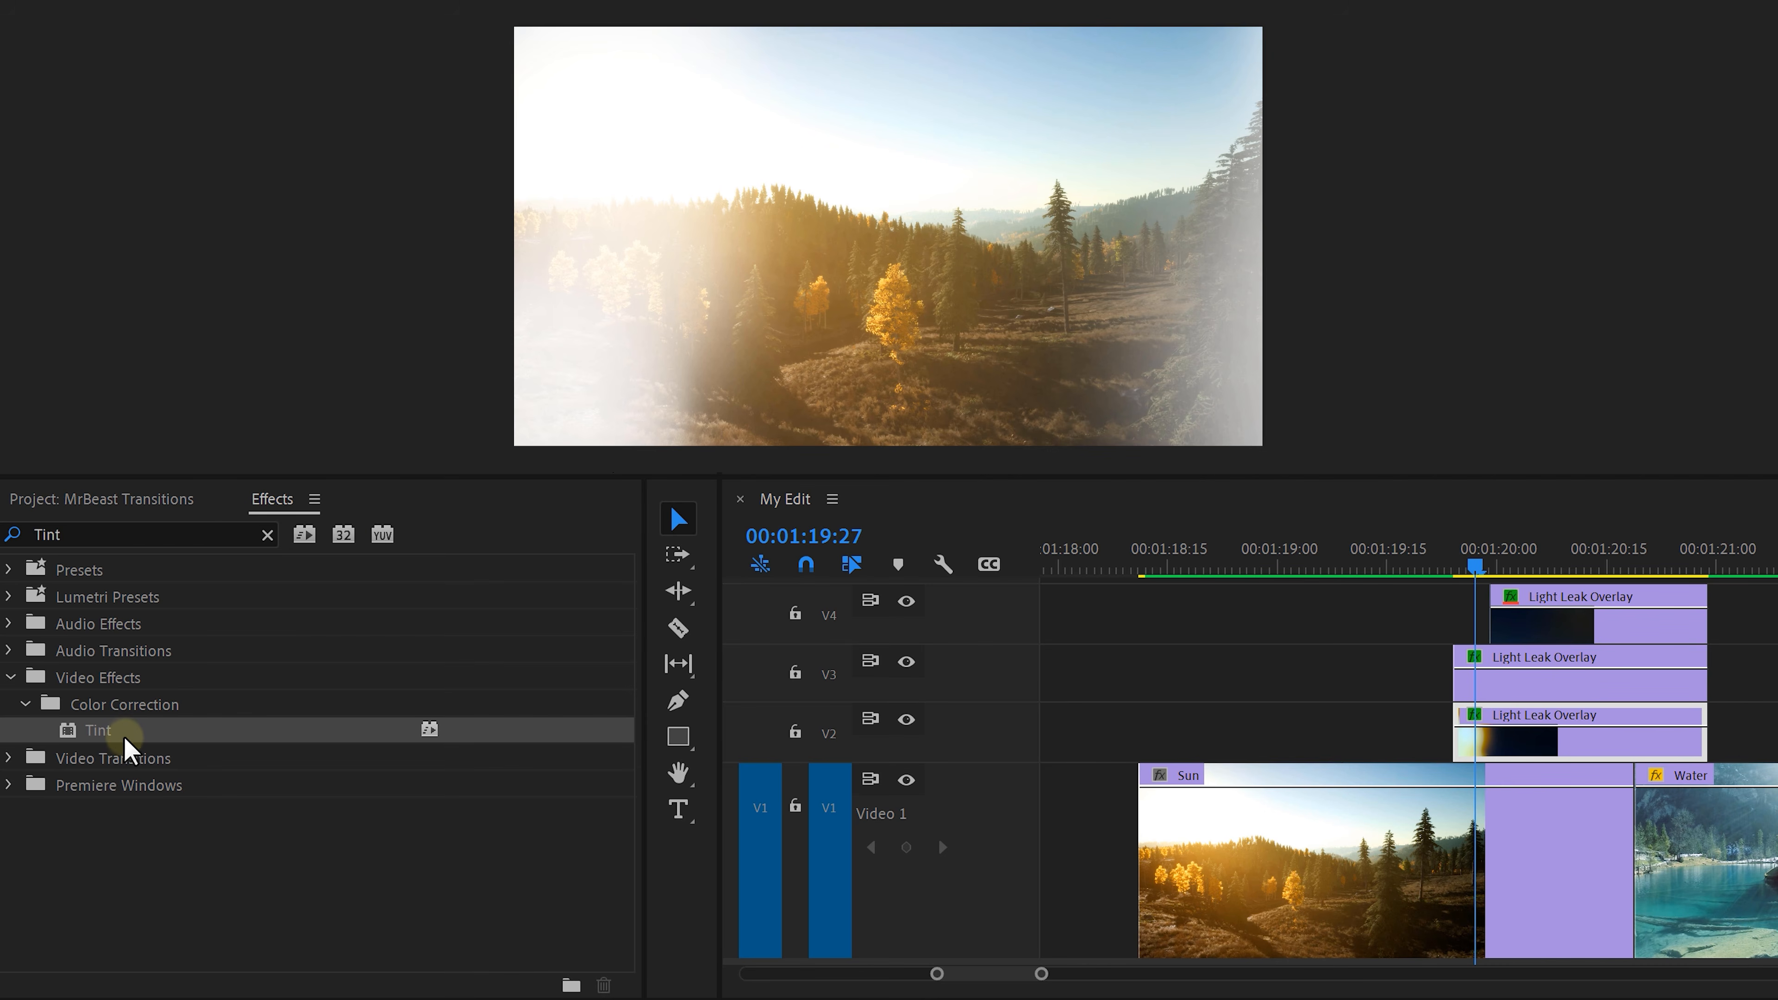
Step: Apply the Tint effect to the light leak overlay on V2, mapping white to bright yellow and lowering the amount to tint
drag(189, 750, 858, 743)
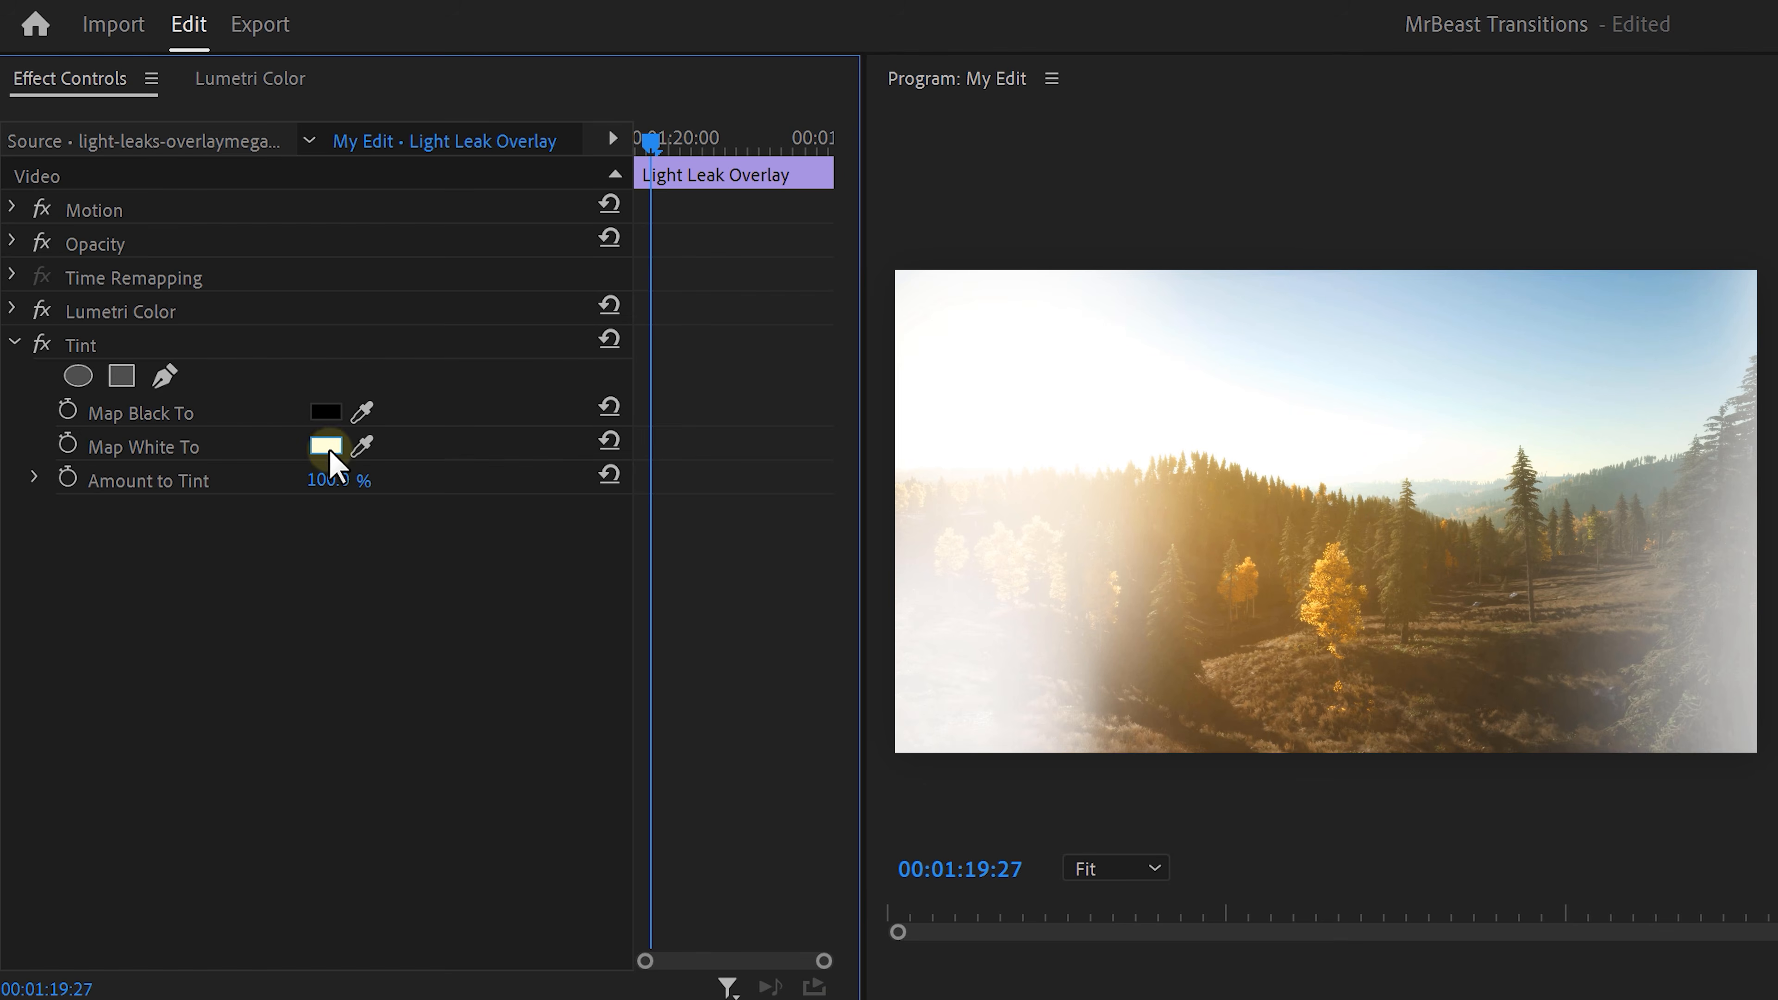
click(326, 446)
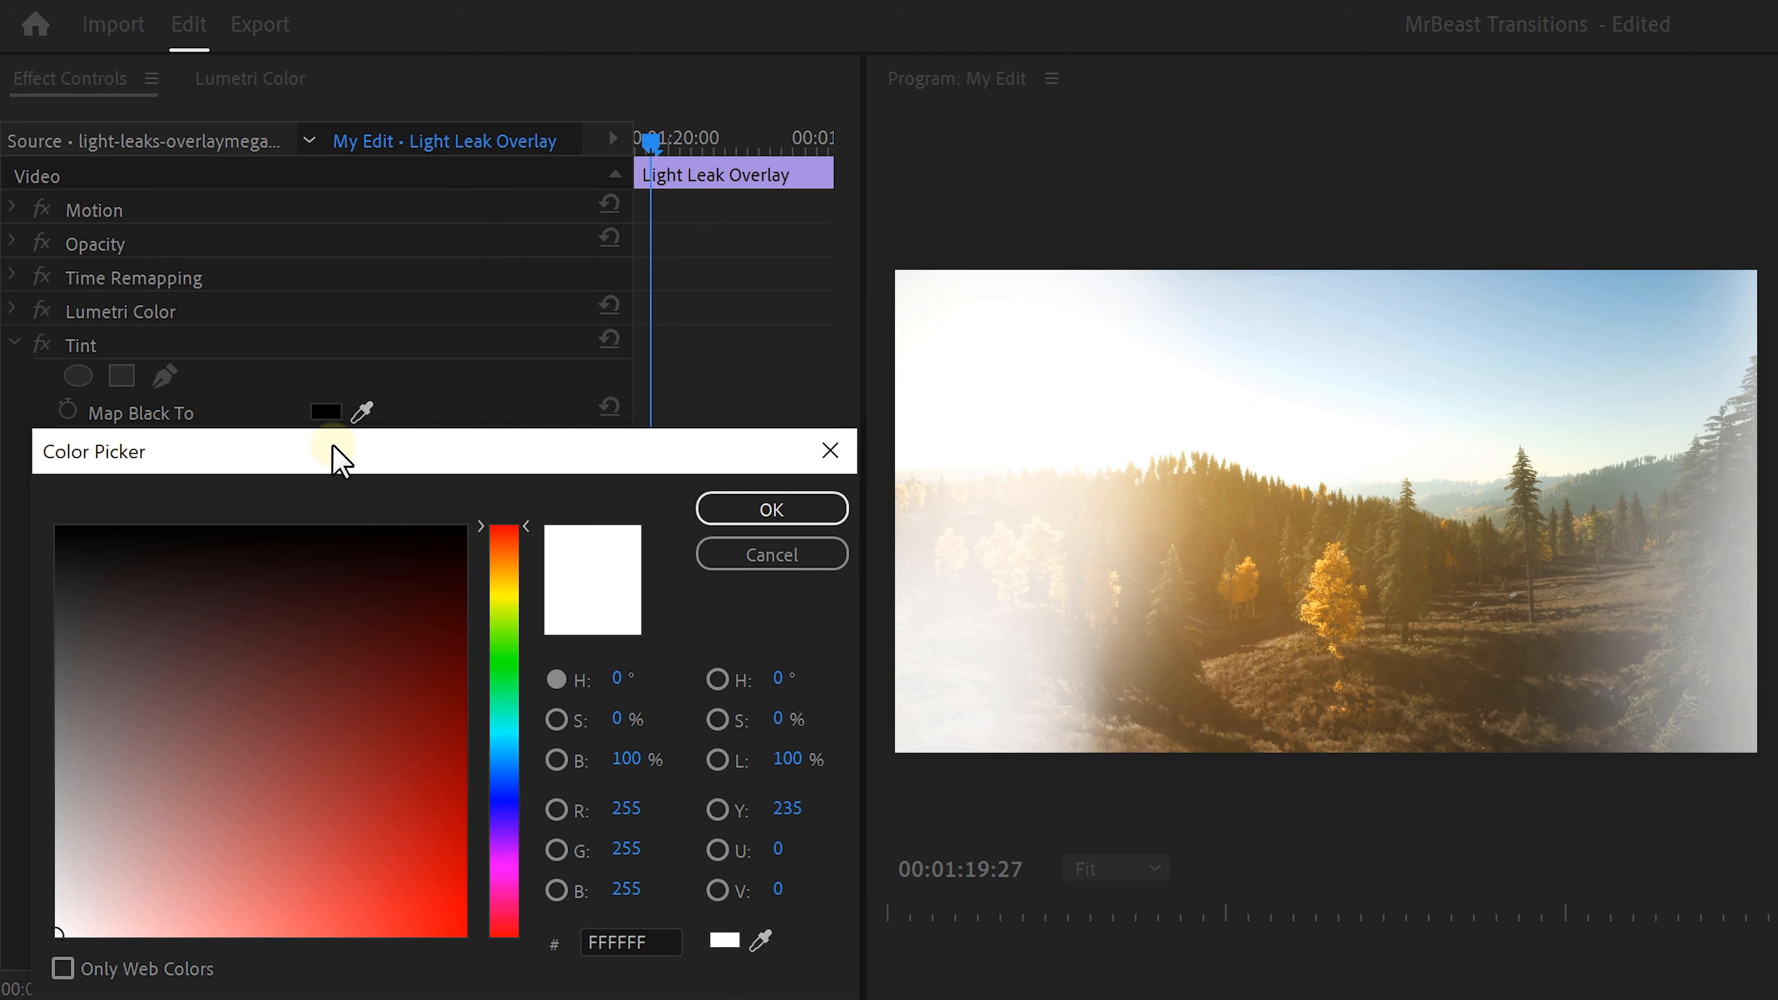
drag(504, 541, 504, 592)
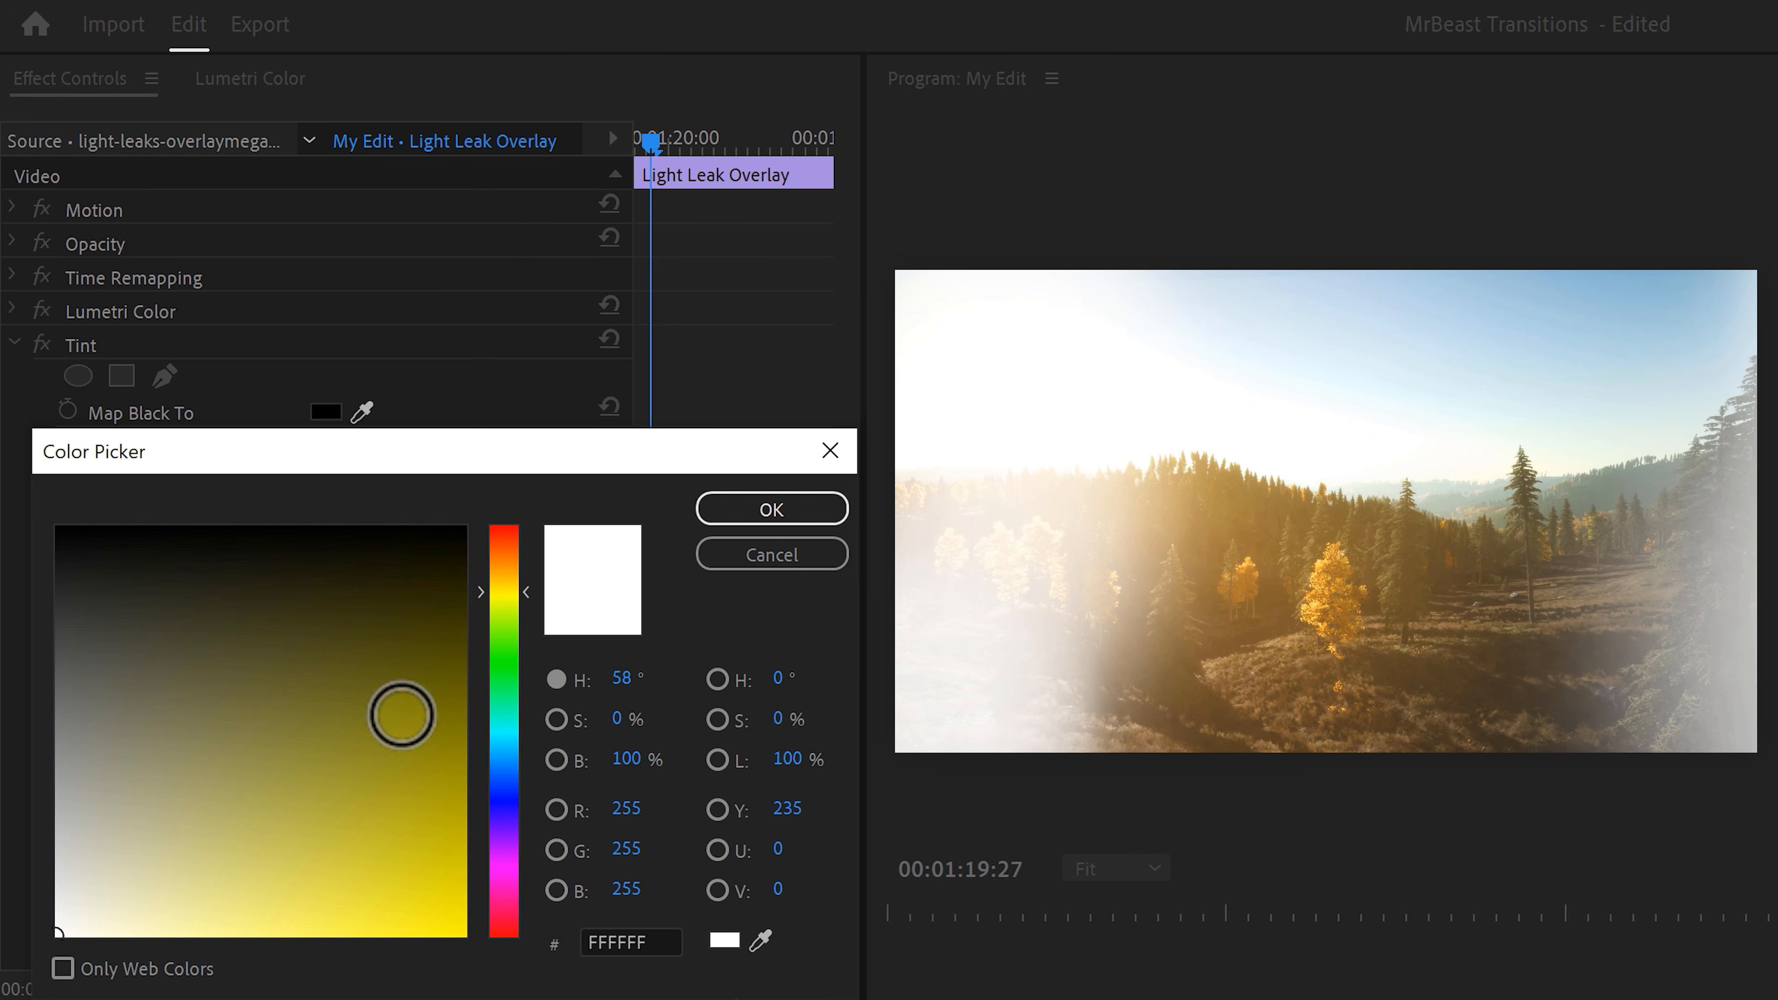
drag(397, 711, 464, 935)
click(770, 510)
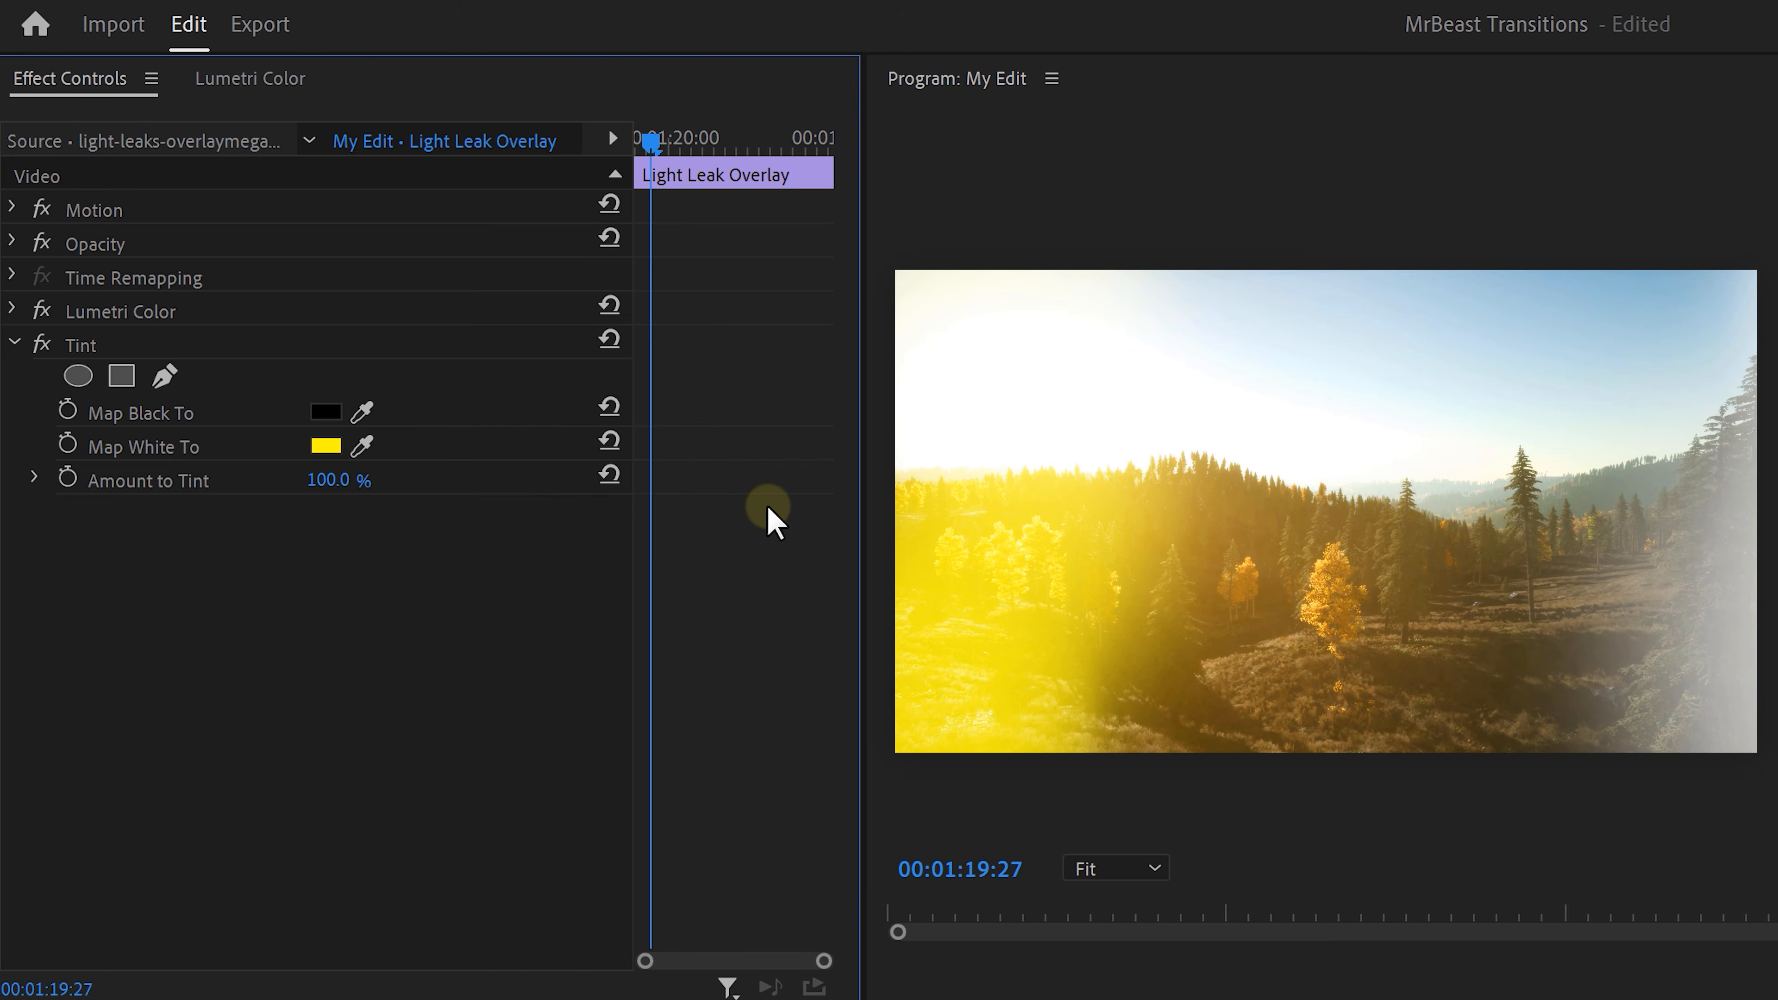
drag(316, 479, 63, 478)
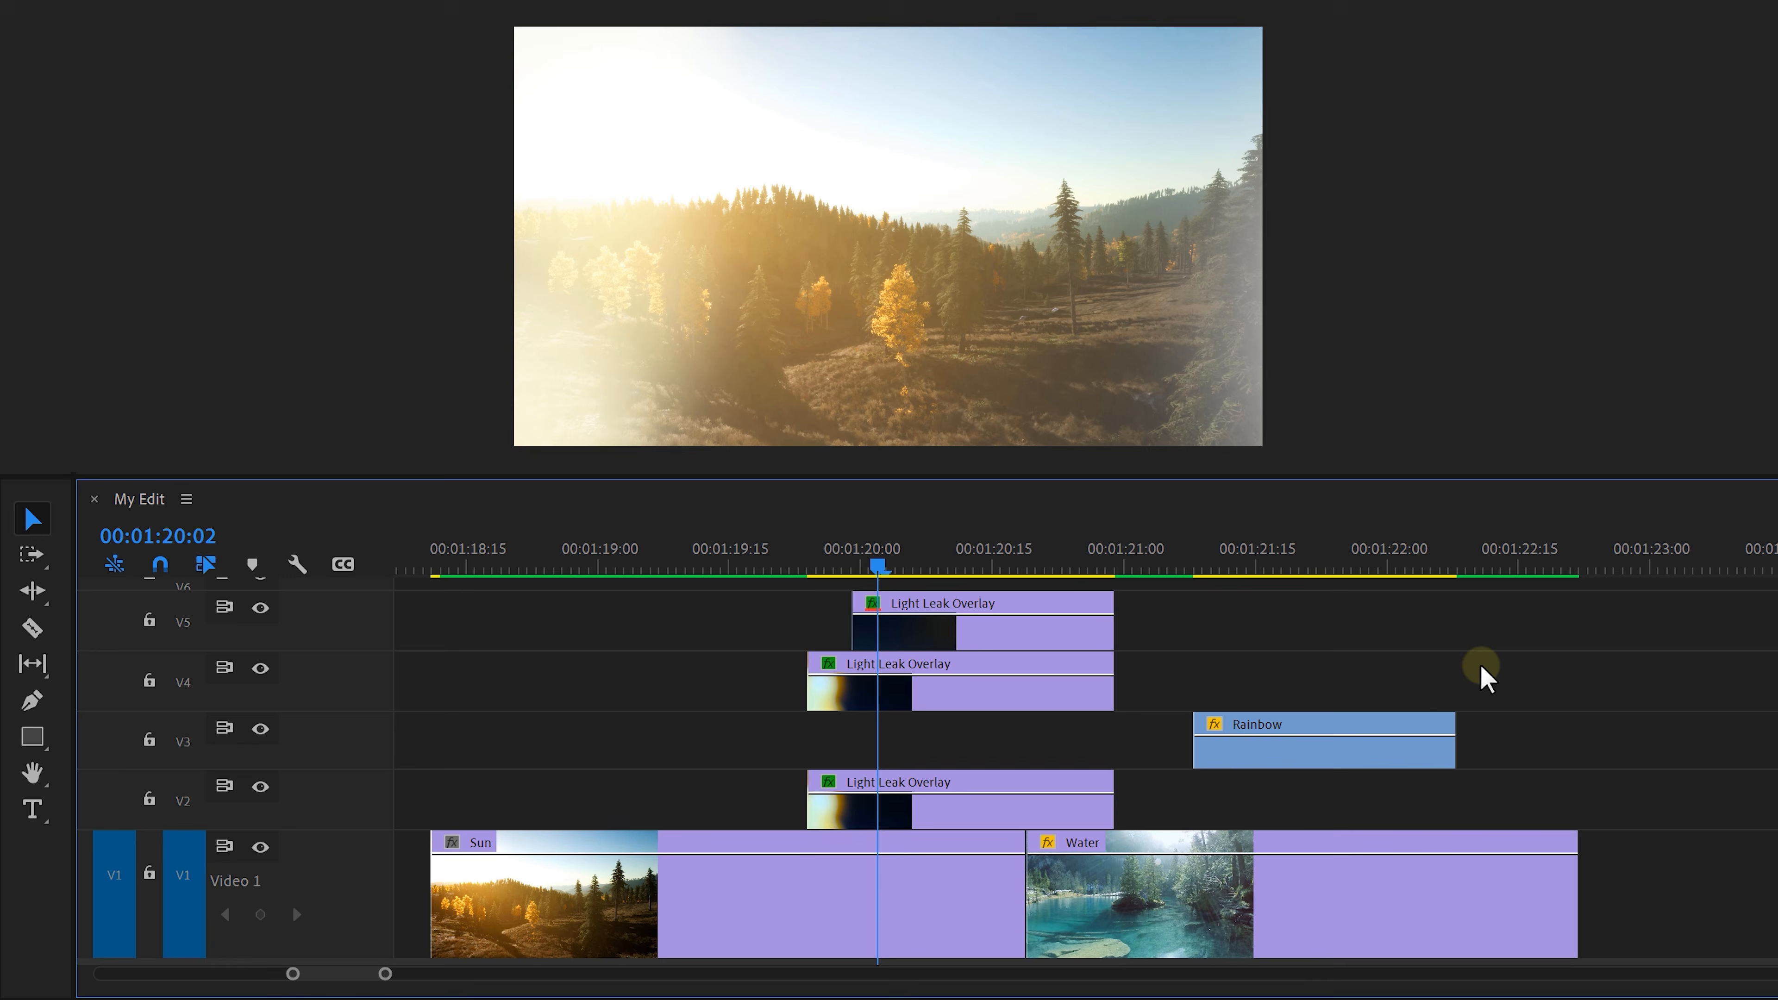
Step: Align the Rainbow clip with the start of the light leak overlays and nest all four overlay clips as "Light Leak Transition"
drag(1336, 760, 996, 760)
drag(1309, 760, 984, 643)
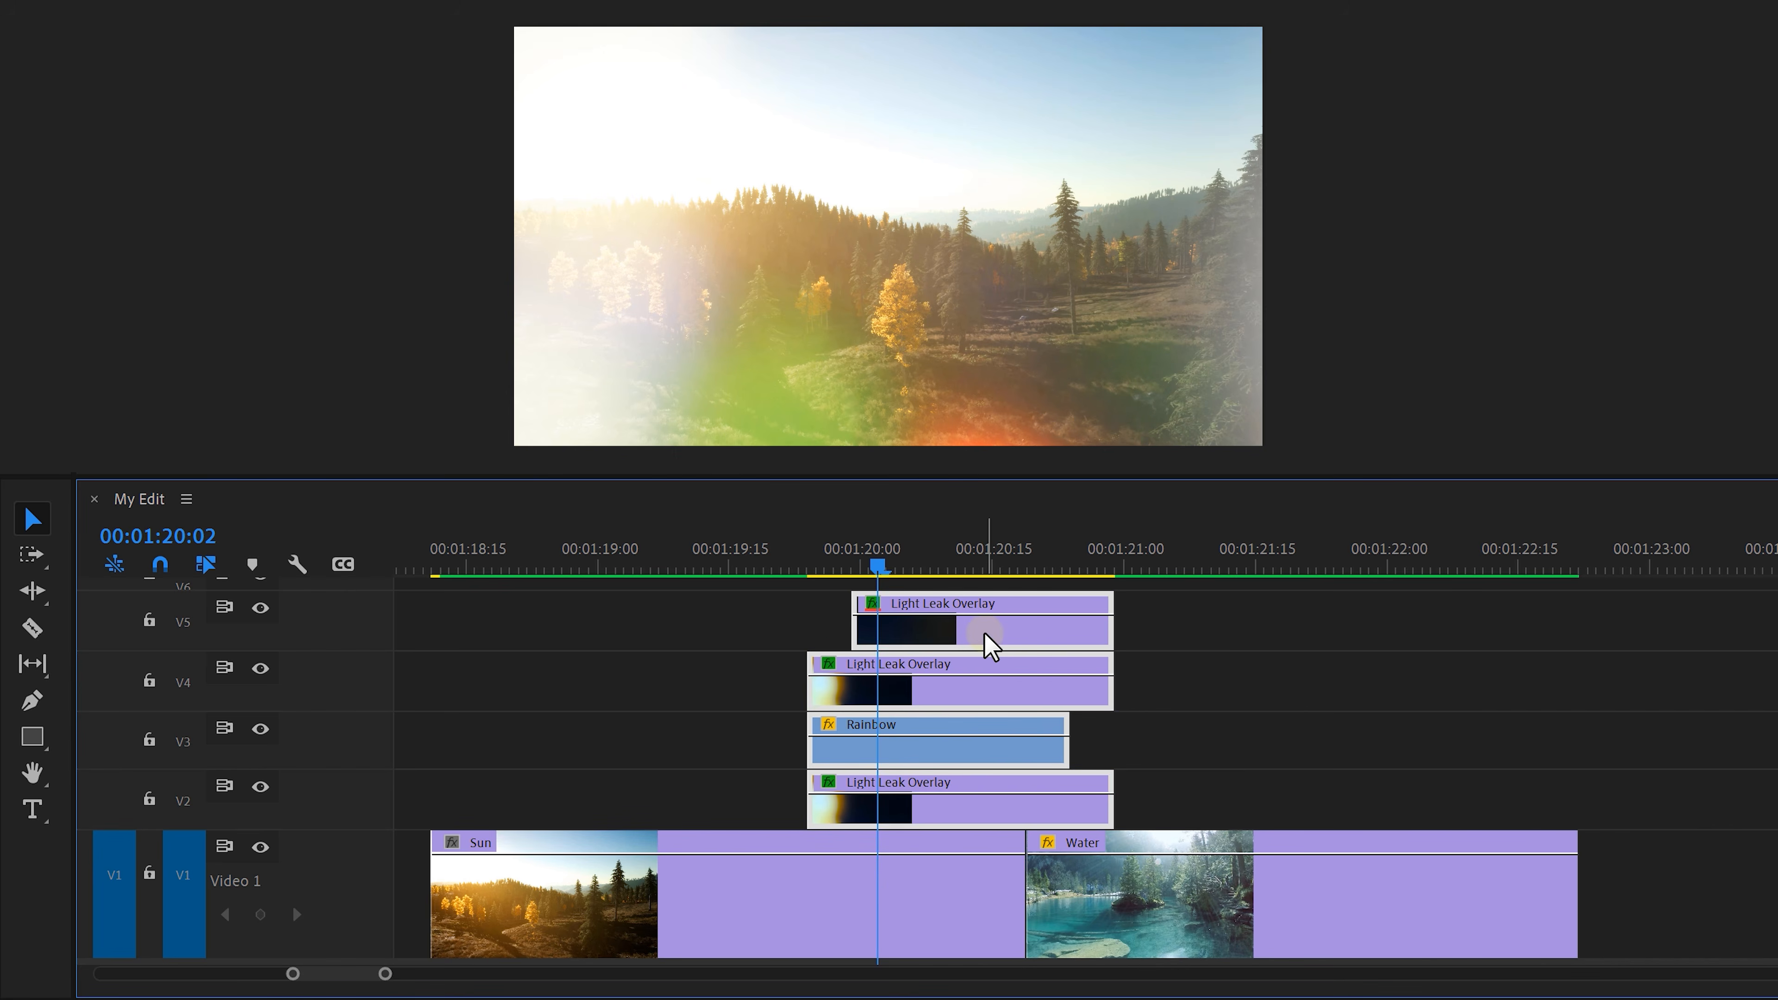
right_click(984, 643)
click(1036, 506)
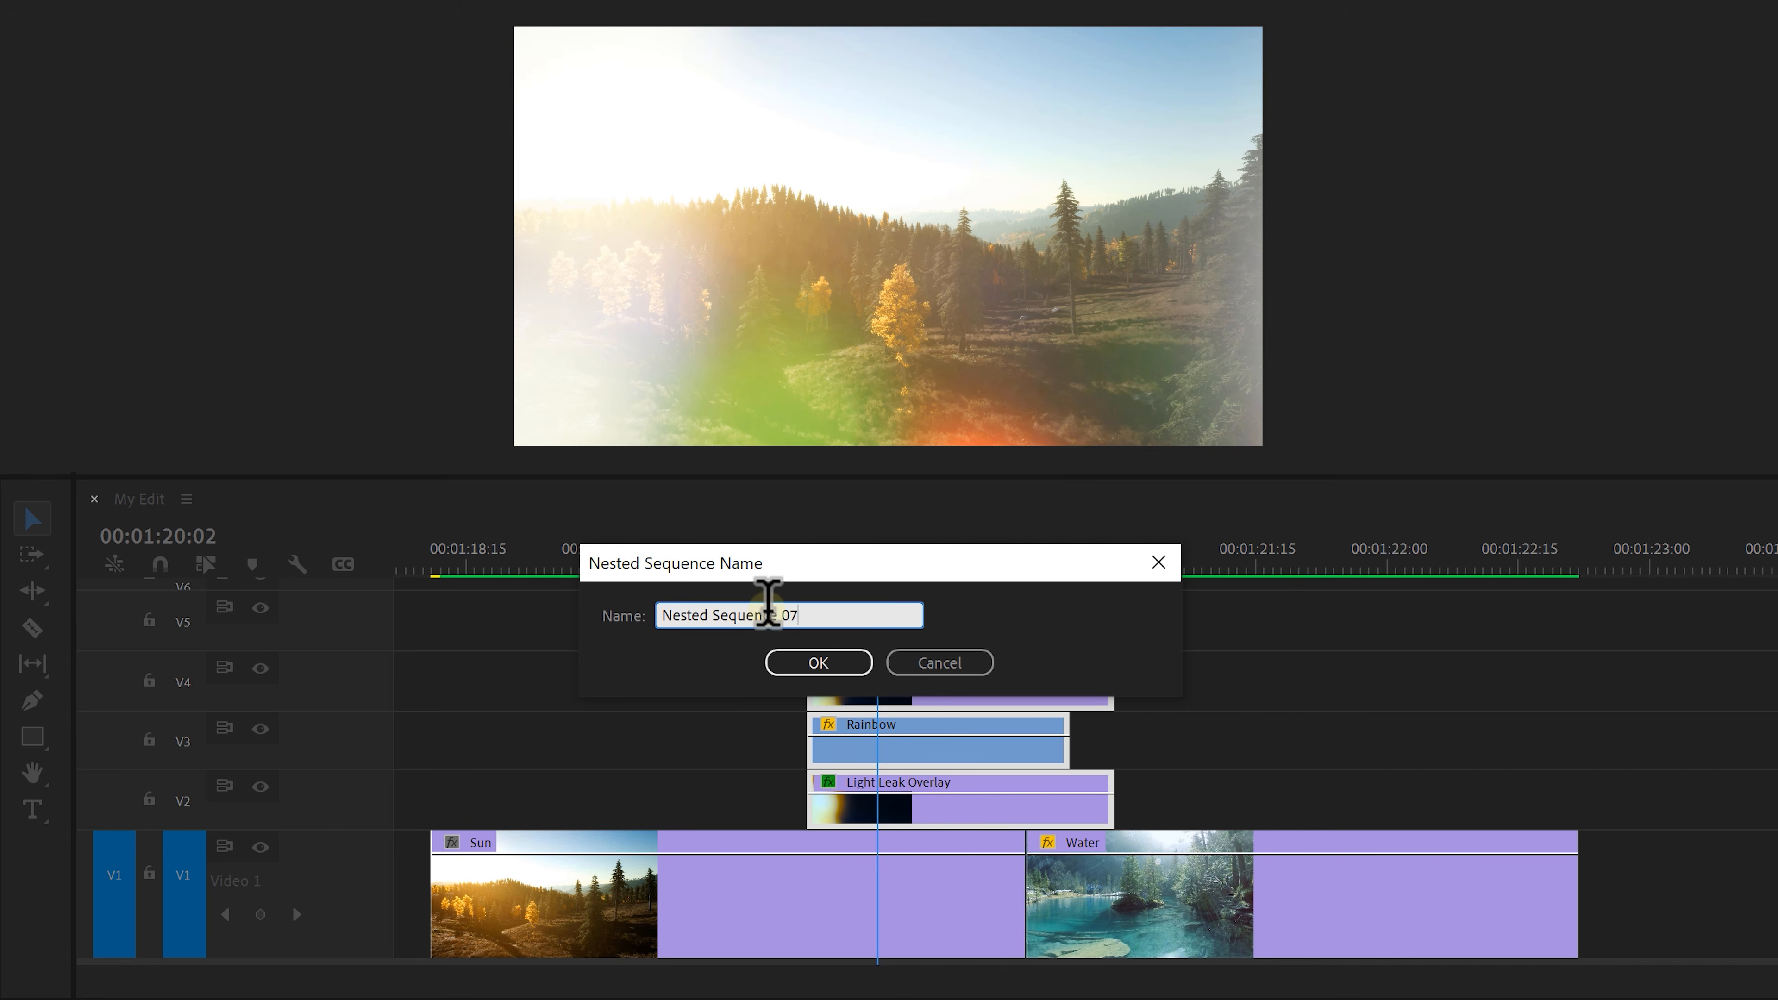
text(Light Leak Transit)
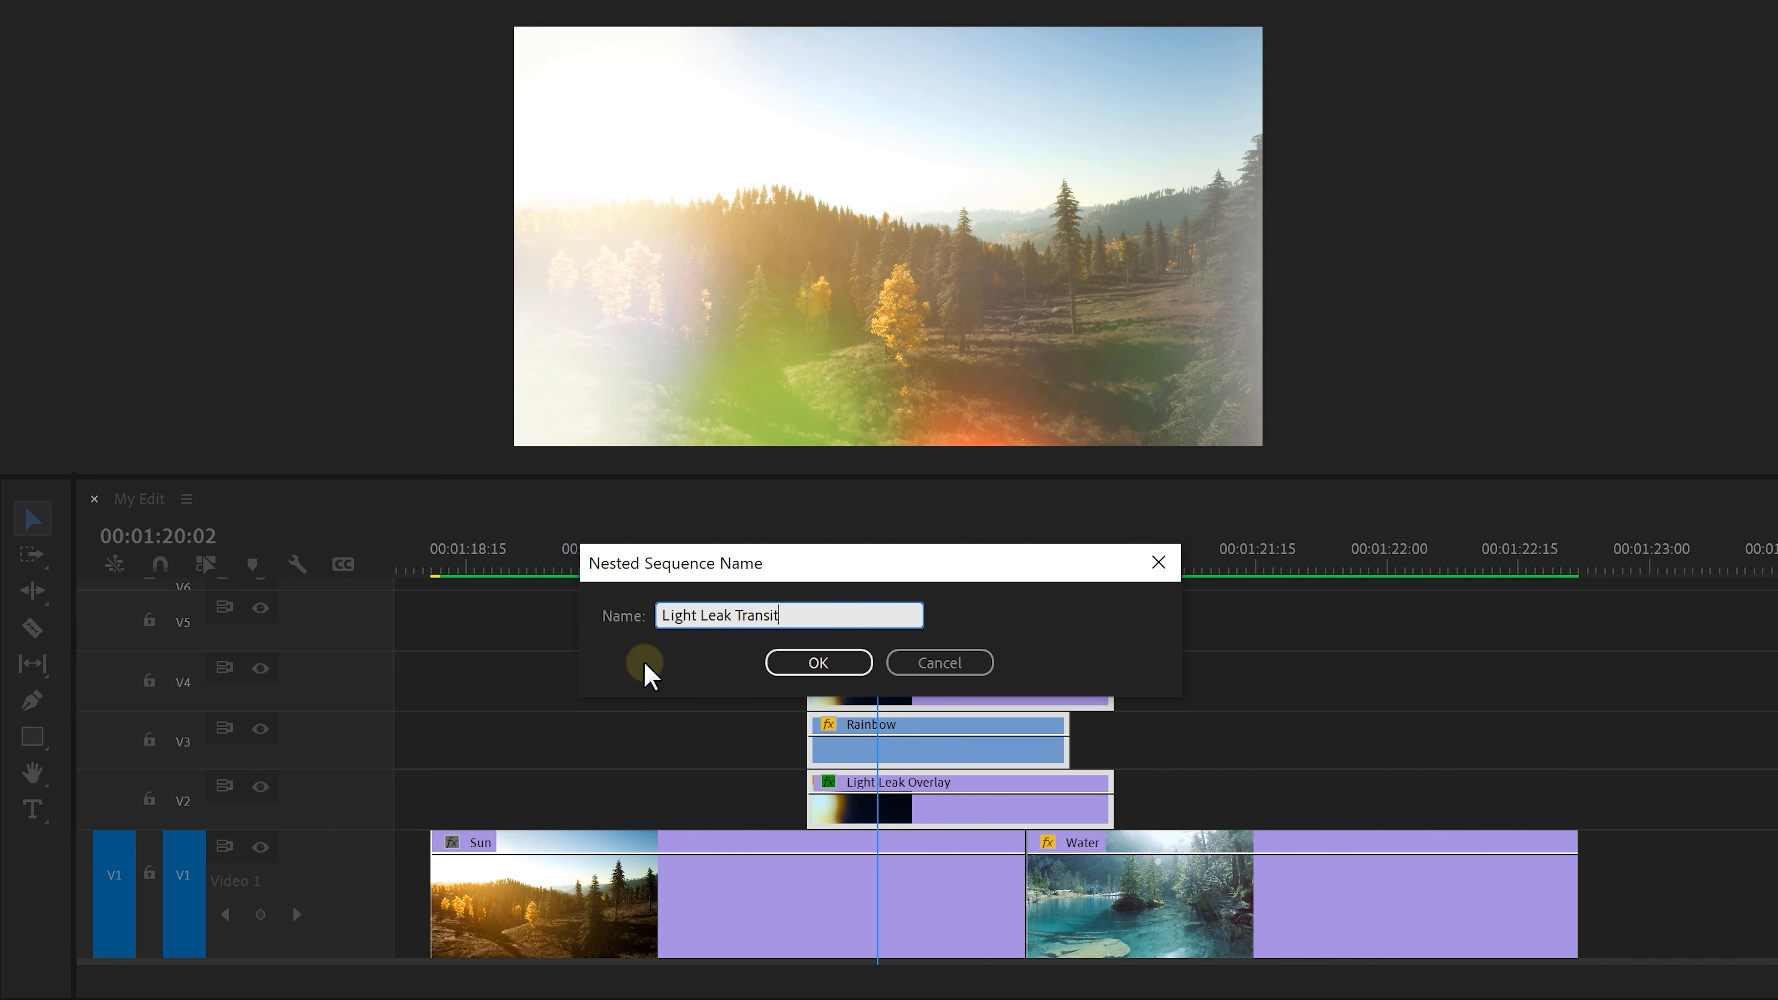
text(ion)
click(796, 662)
Step: Set the blend mode of the nested Light Leak Transition clip to Screen
drag(794, 660, 886, 817)
click(31, 246)
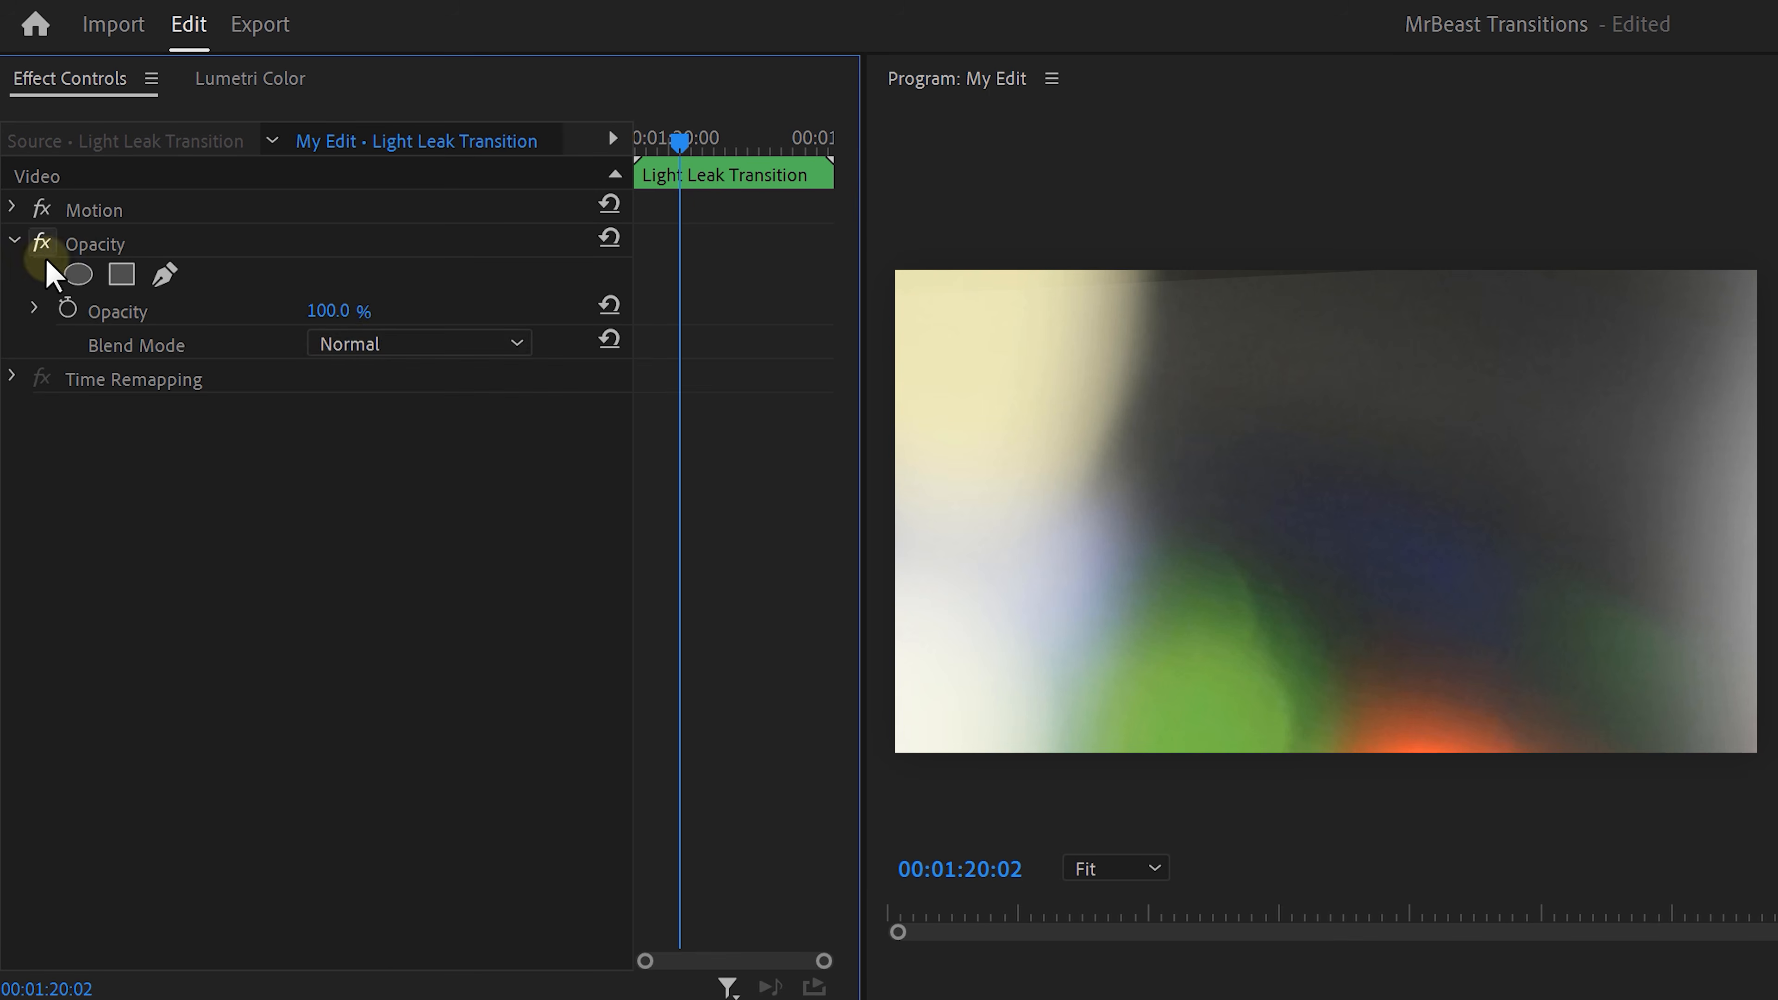
click(343, 346)
click(392, 674)
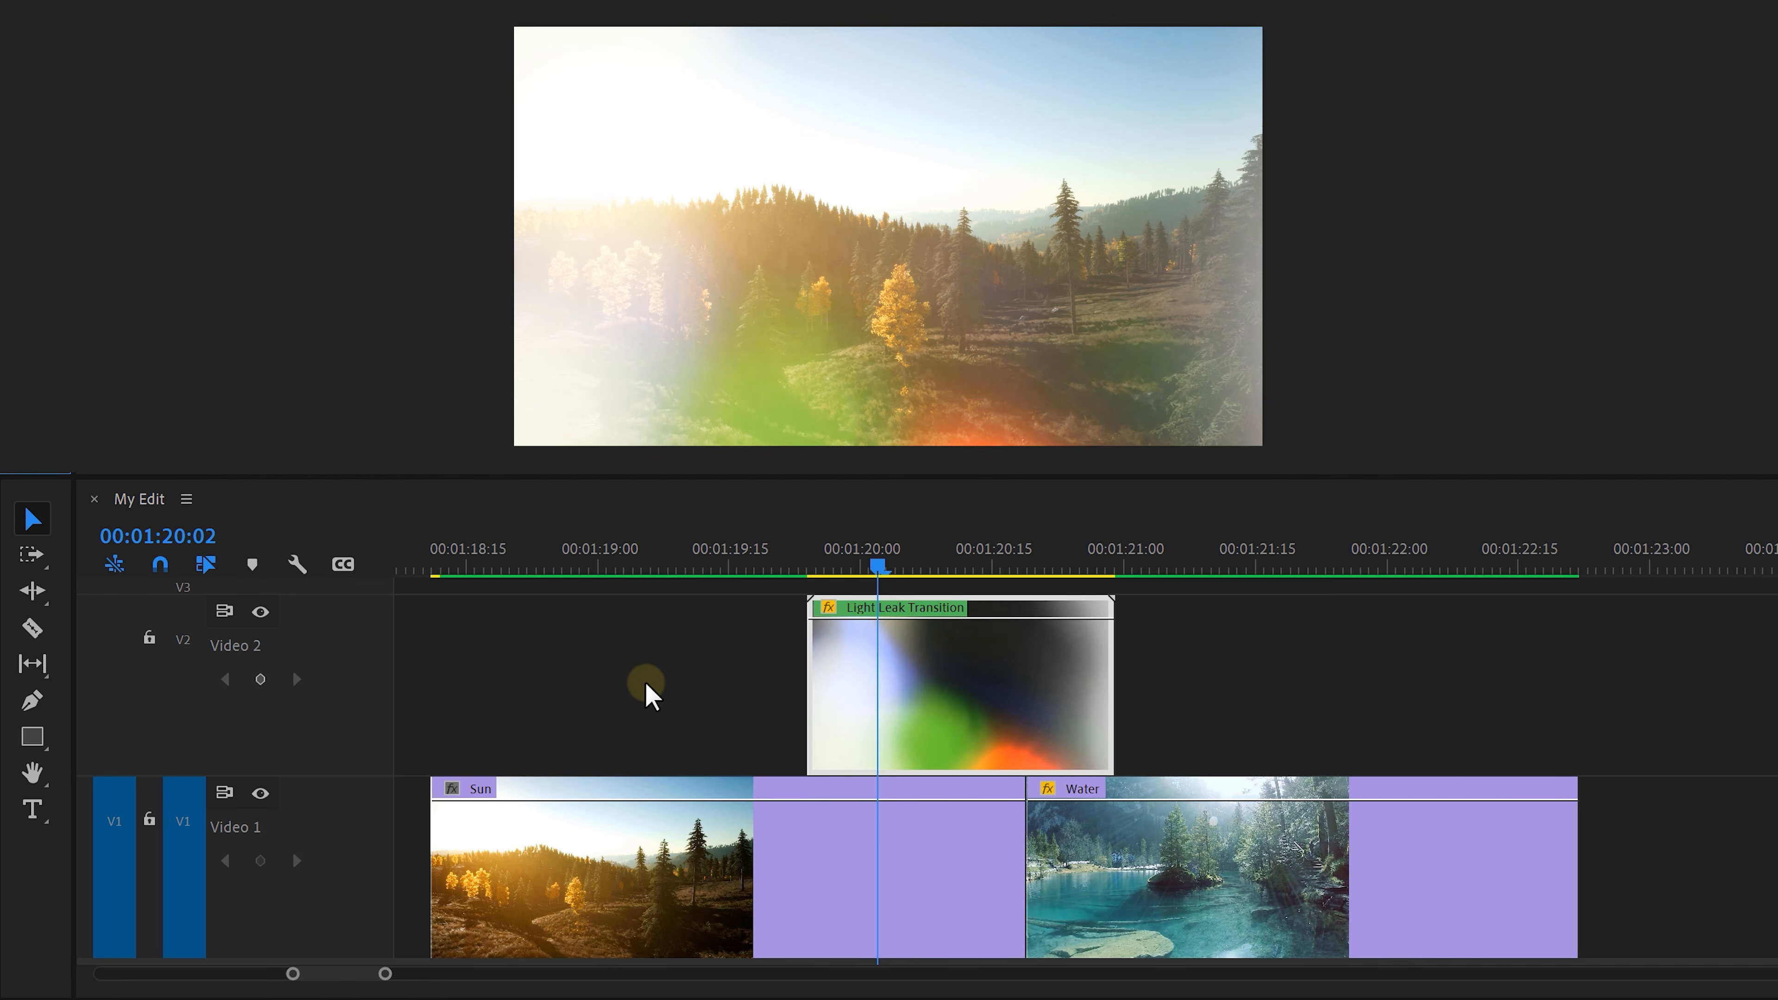
Step: Add cross dissolves to both ends of the nested clip and align its brightest frame, at 00:01:20:14, with the Sun and Water cut
click(908, 718)
key(ctrl+d)
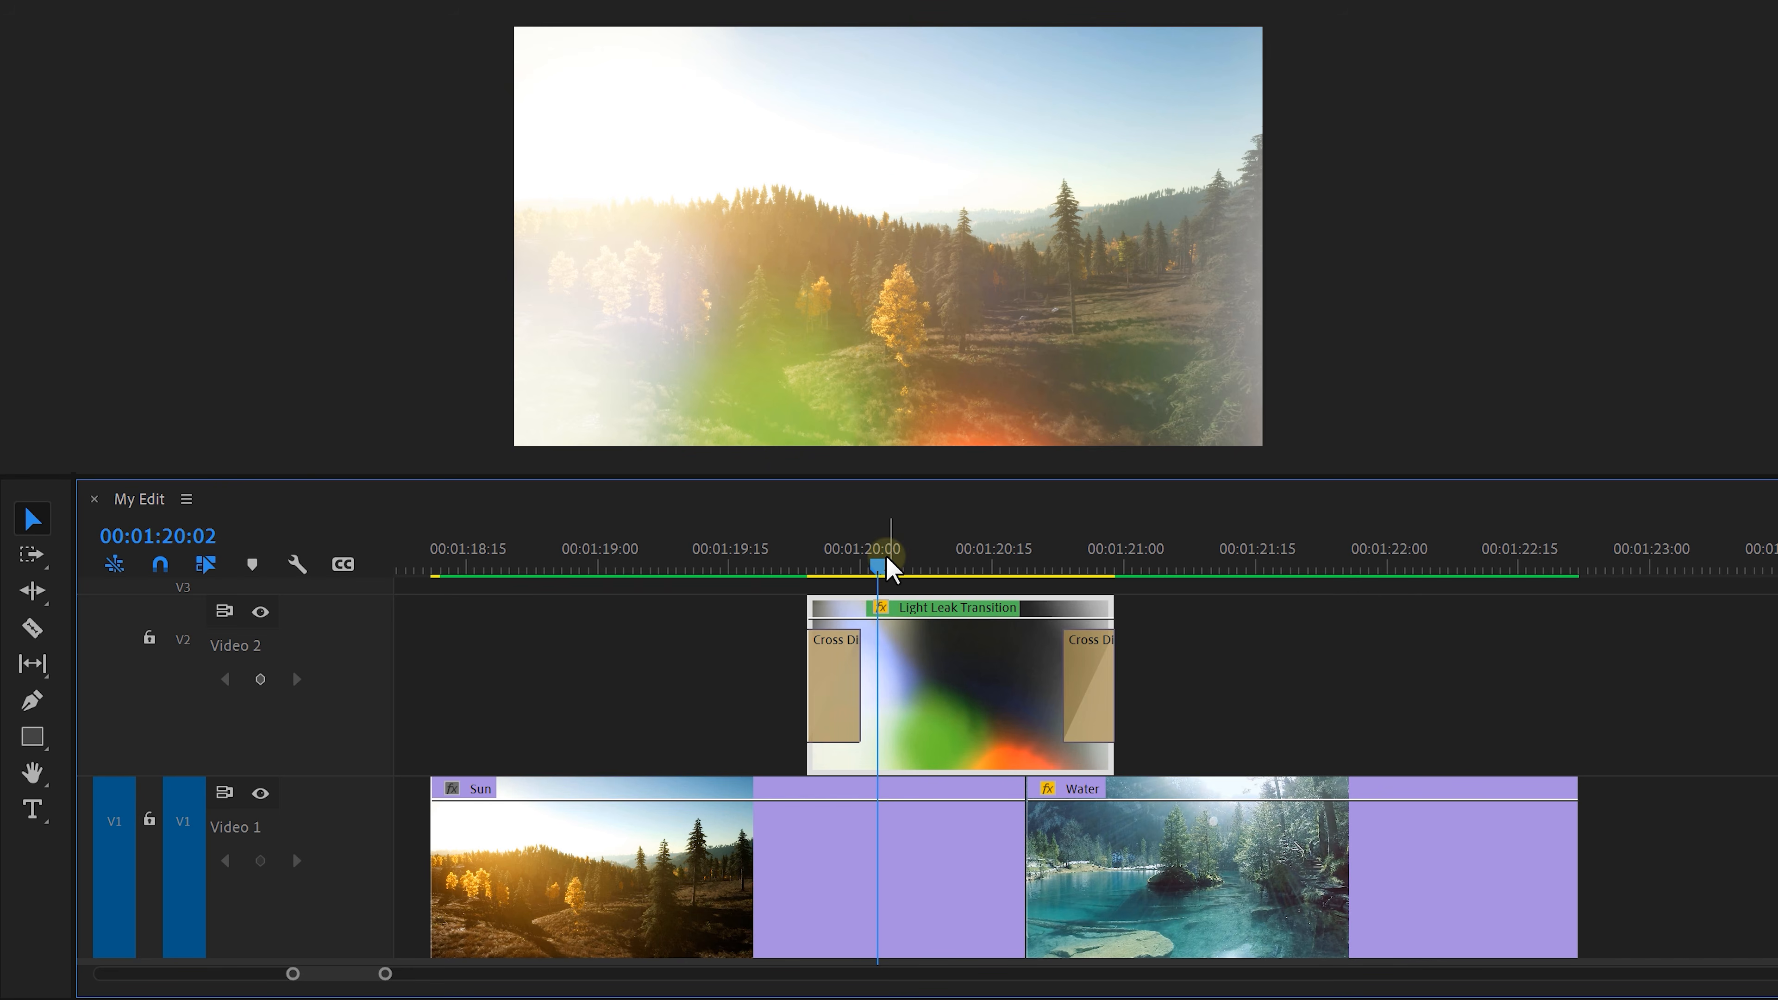
drag(889, 568, 990, 566)
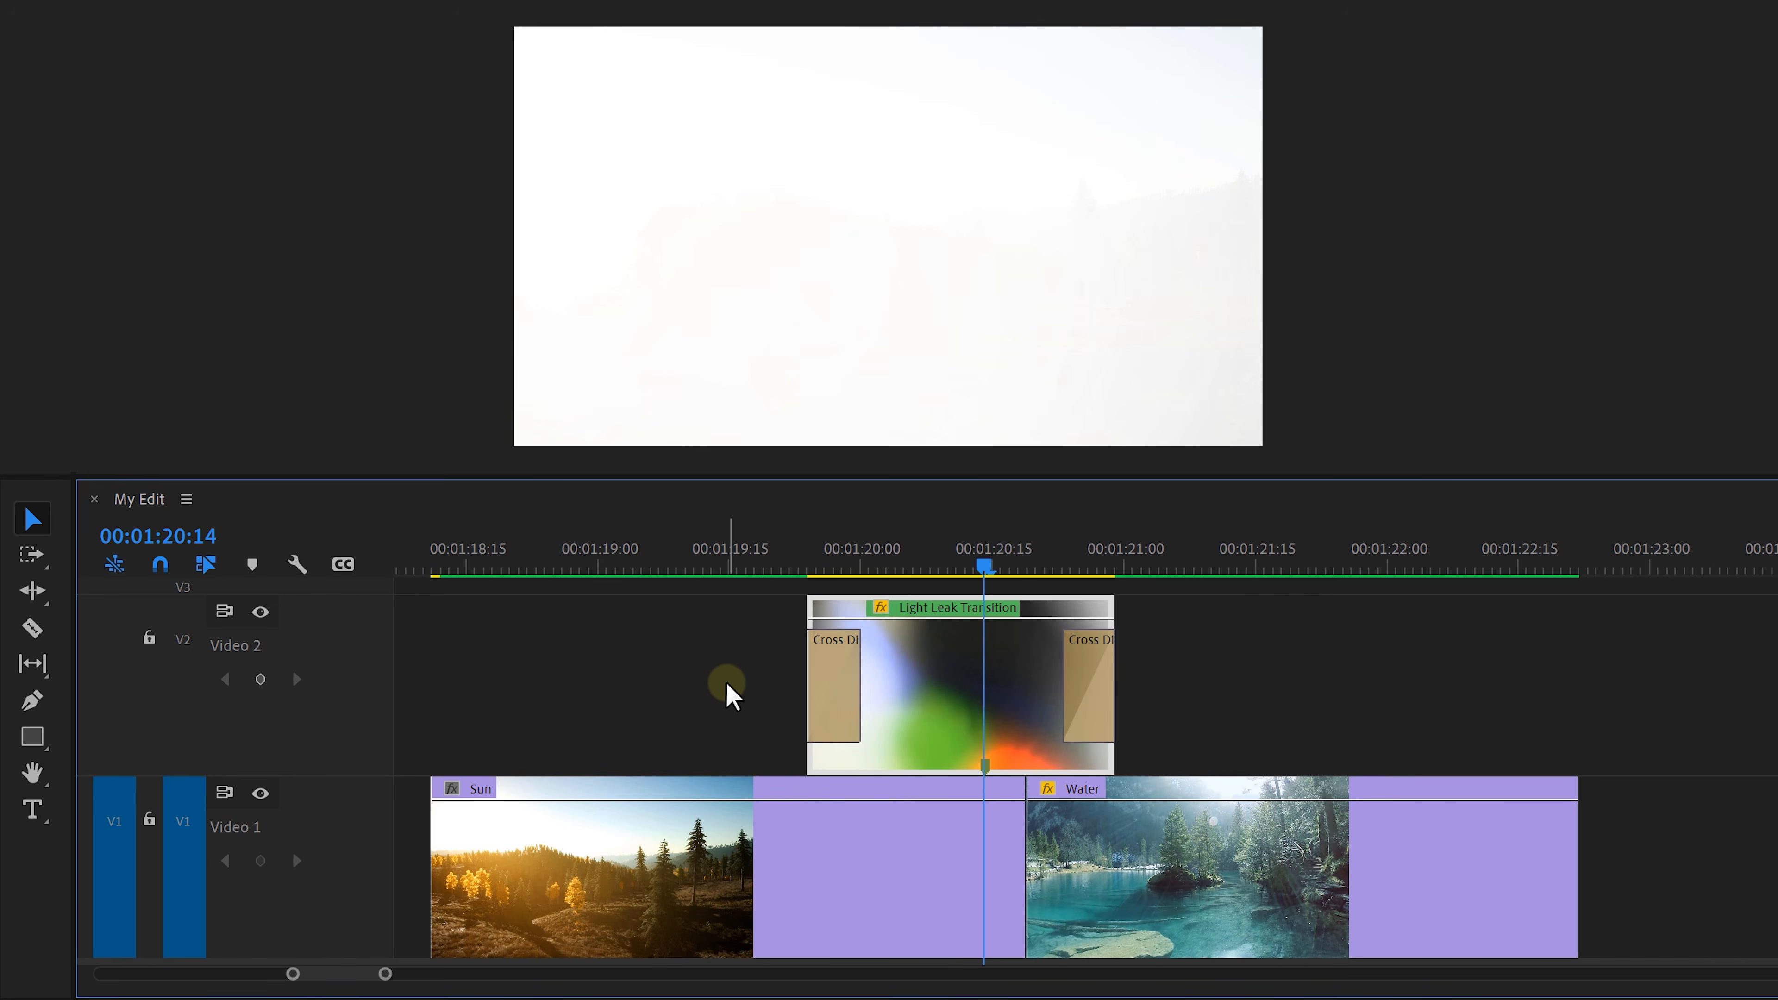
drag(913, 729, 964, 722)
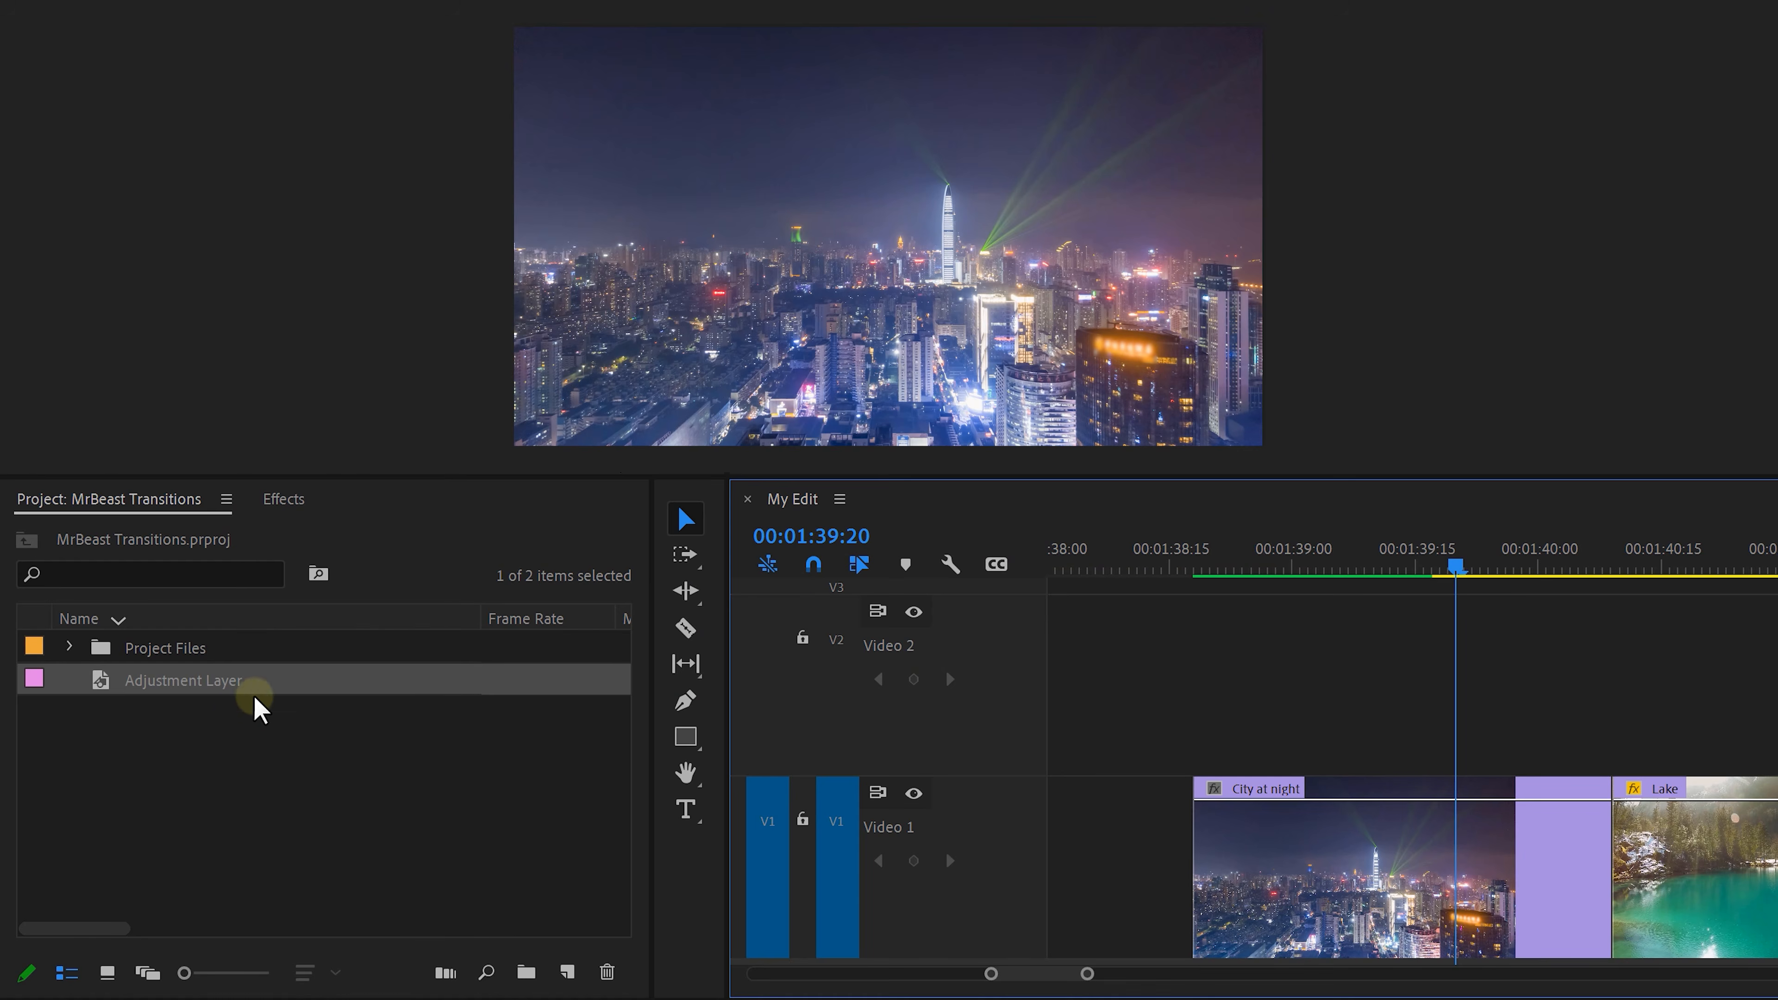
Step: Place an adjustment layer on V2 at 00:01:39:20 over the City at night and Lake cut and apply VR Rotate Sphere to it
drag(250, 707, 966, 732)
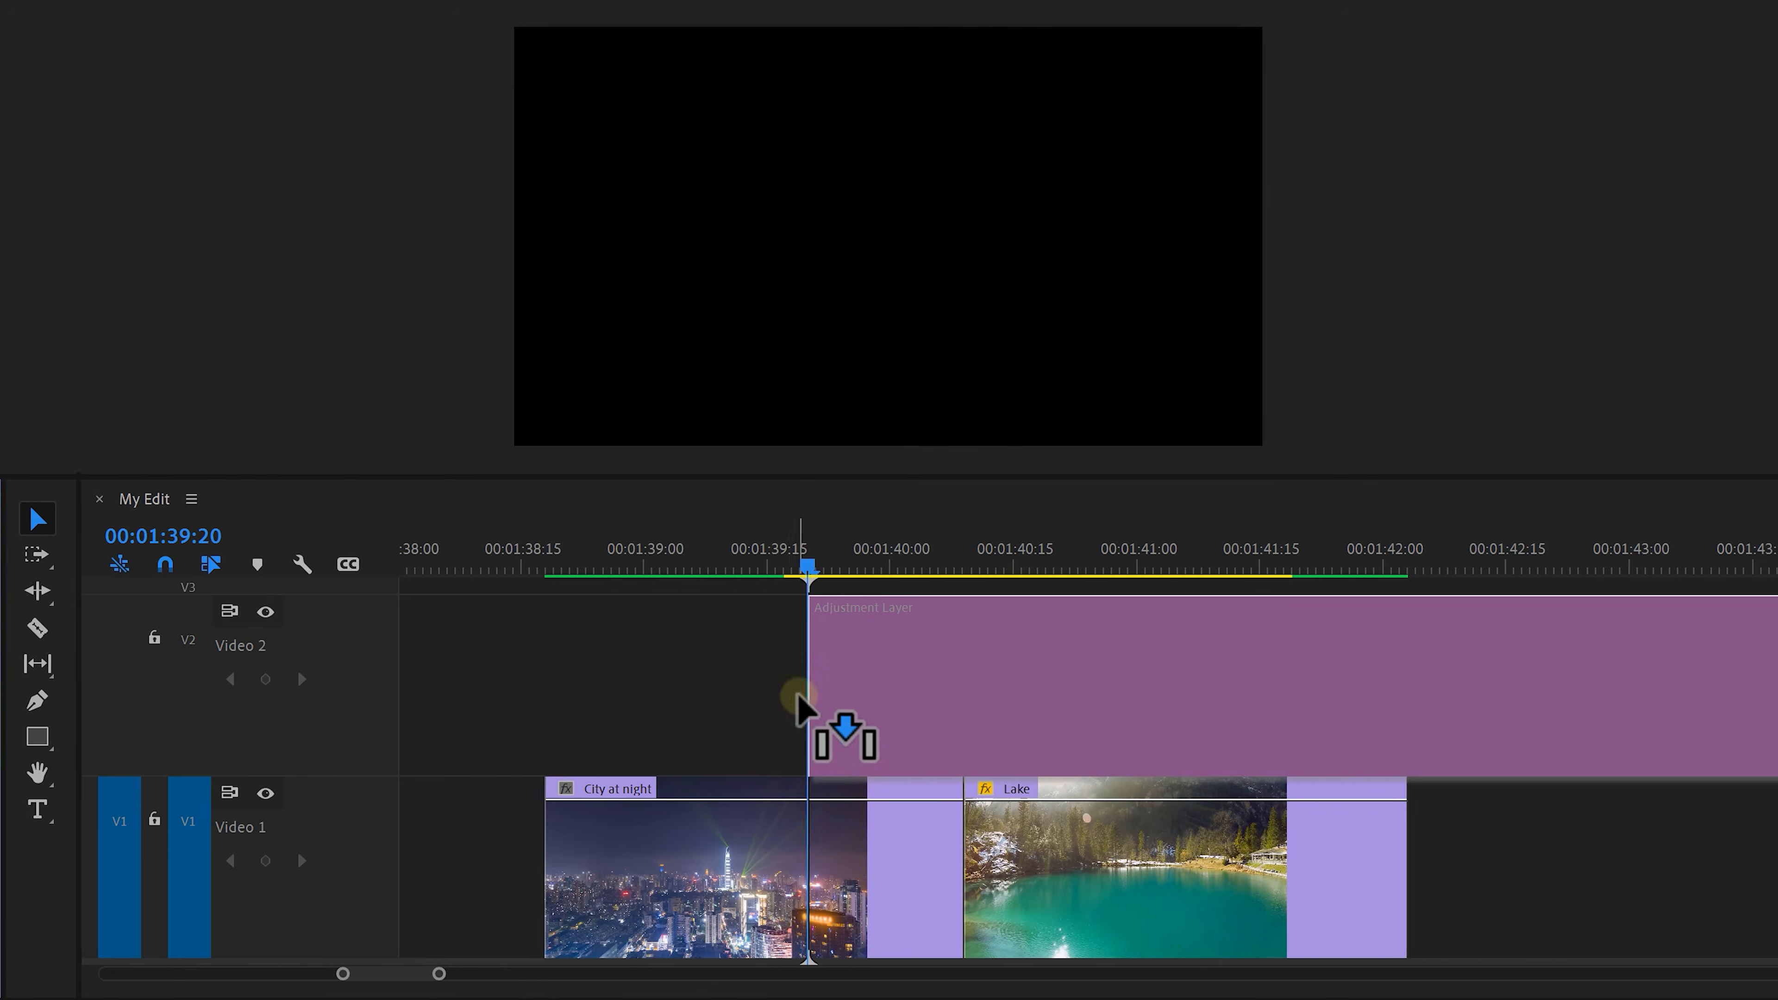
drag(814, 734, 808, 729)
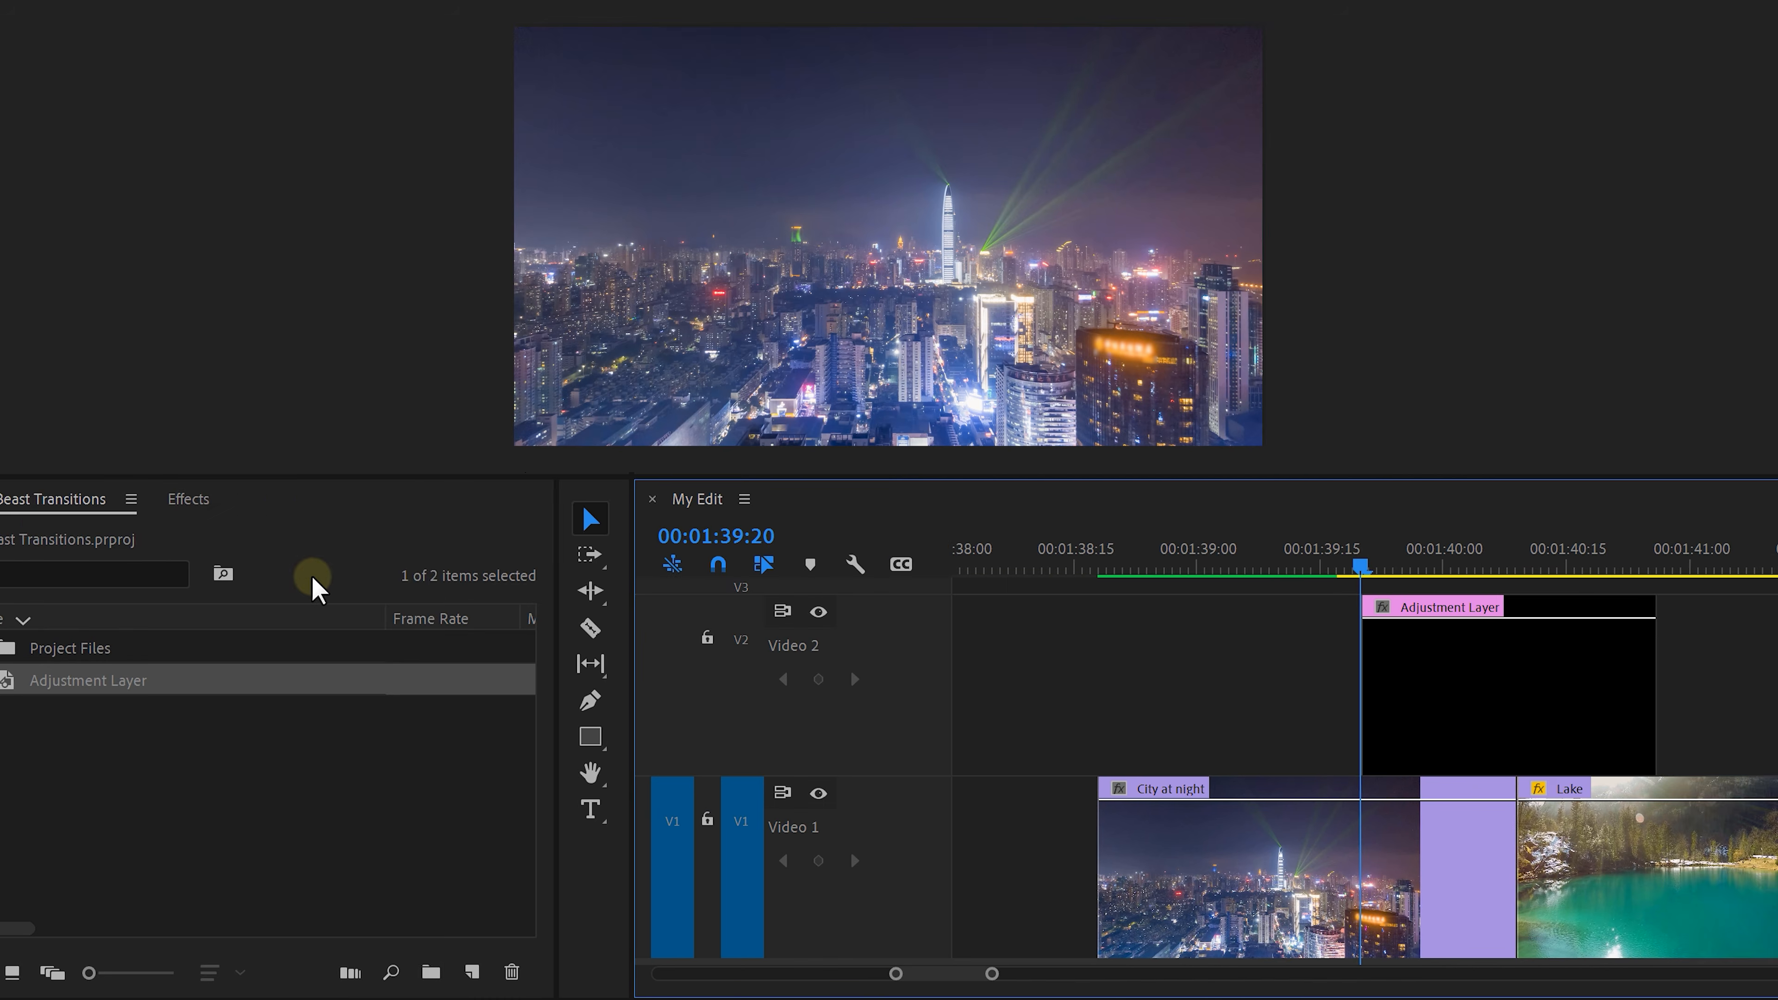
click(285, 501)
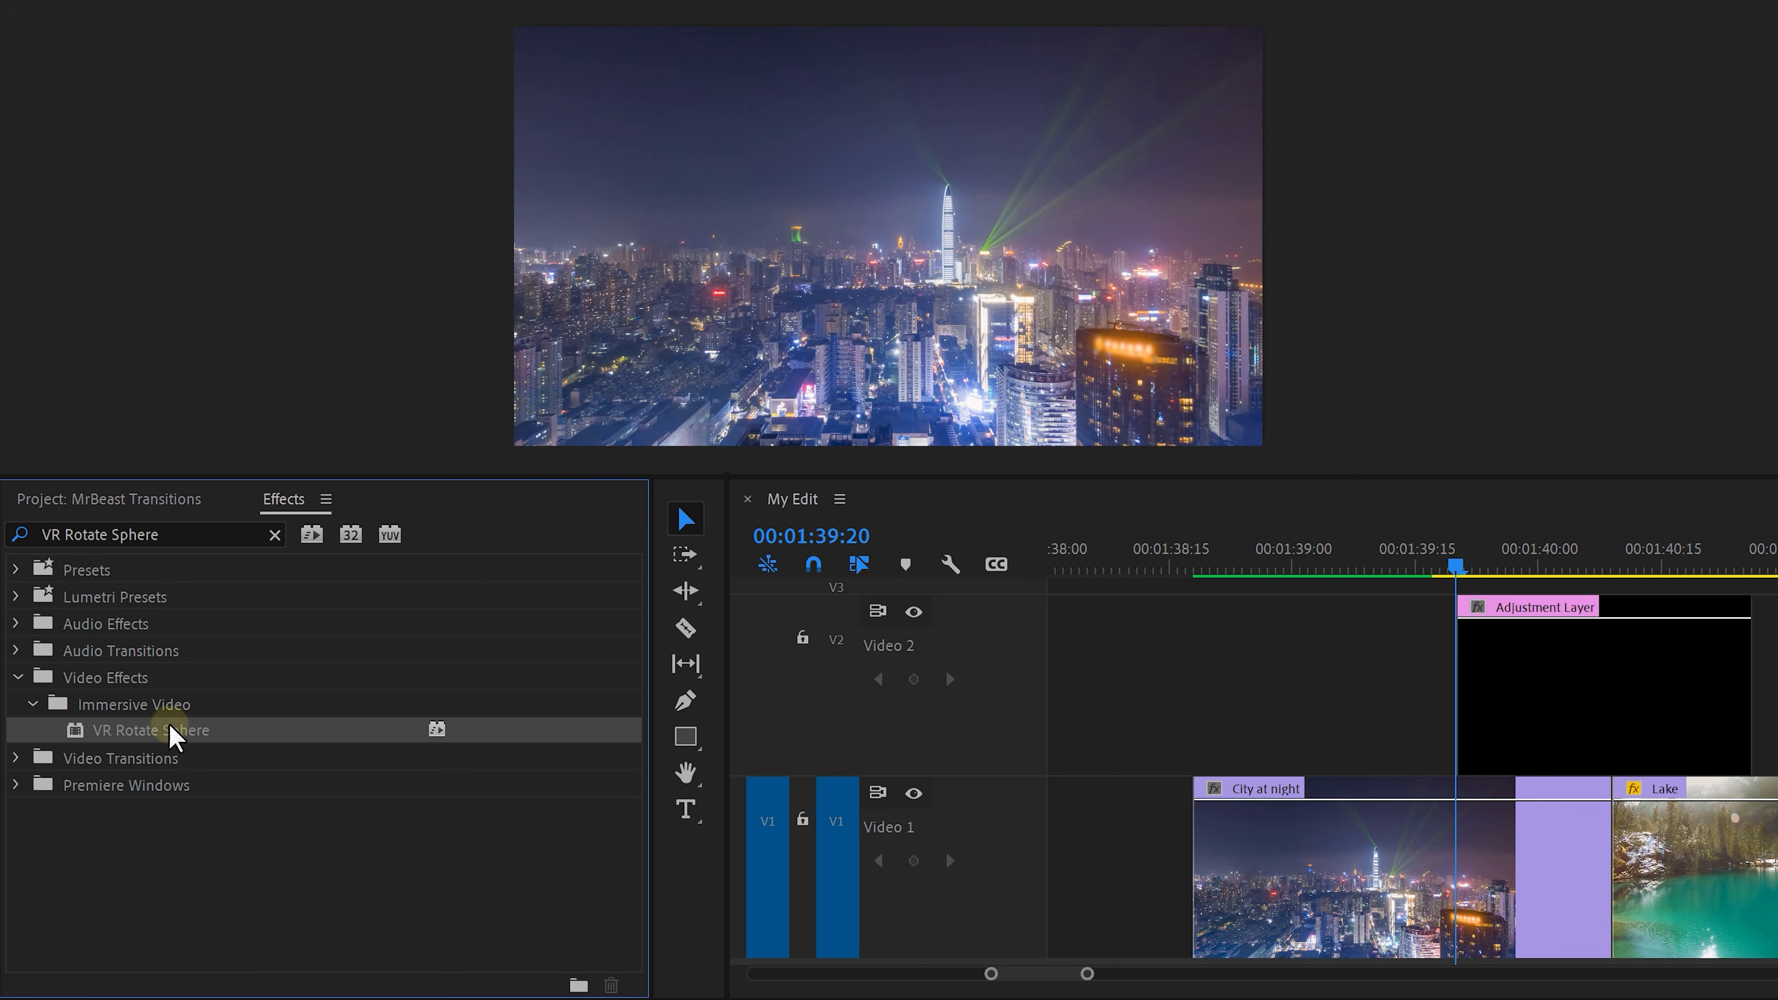
drag(171, 735, 1571, 690)
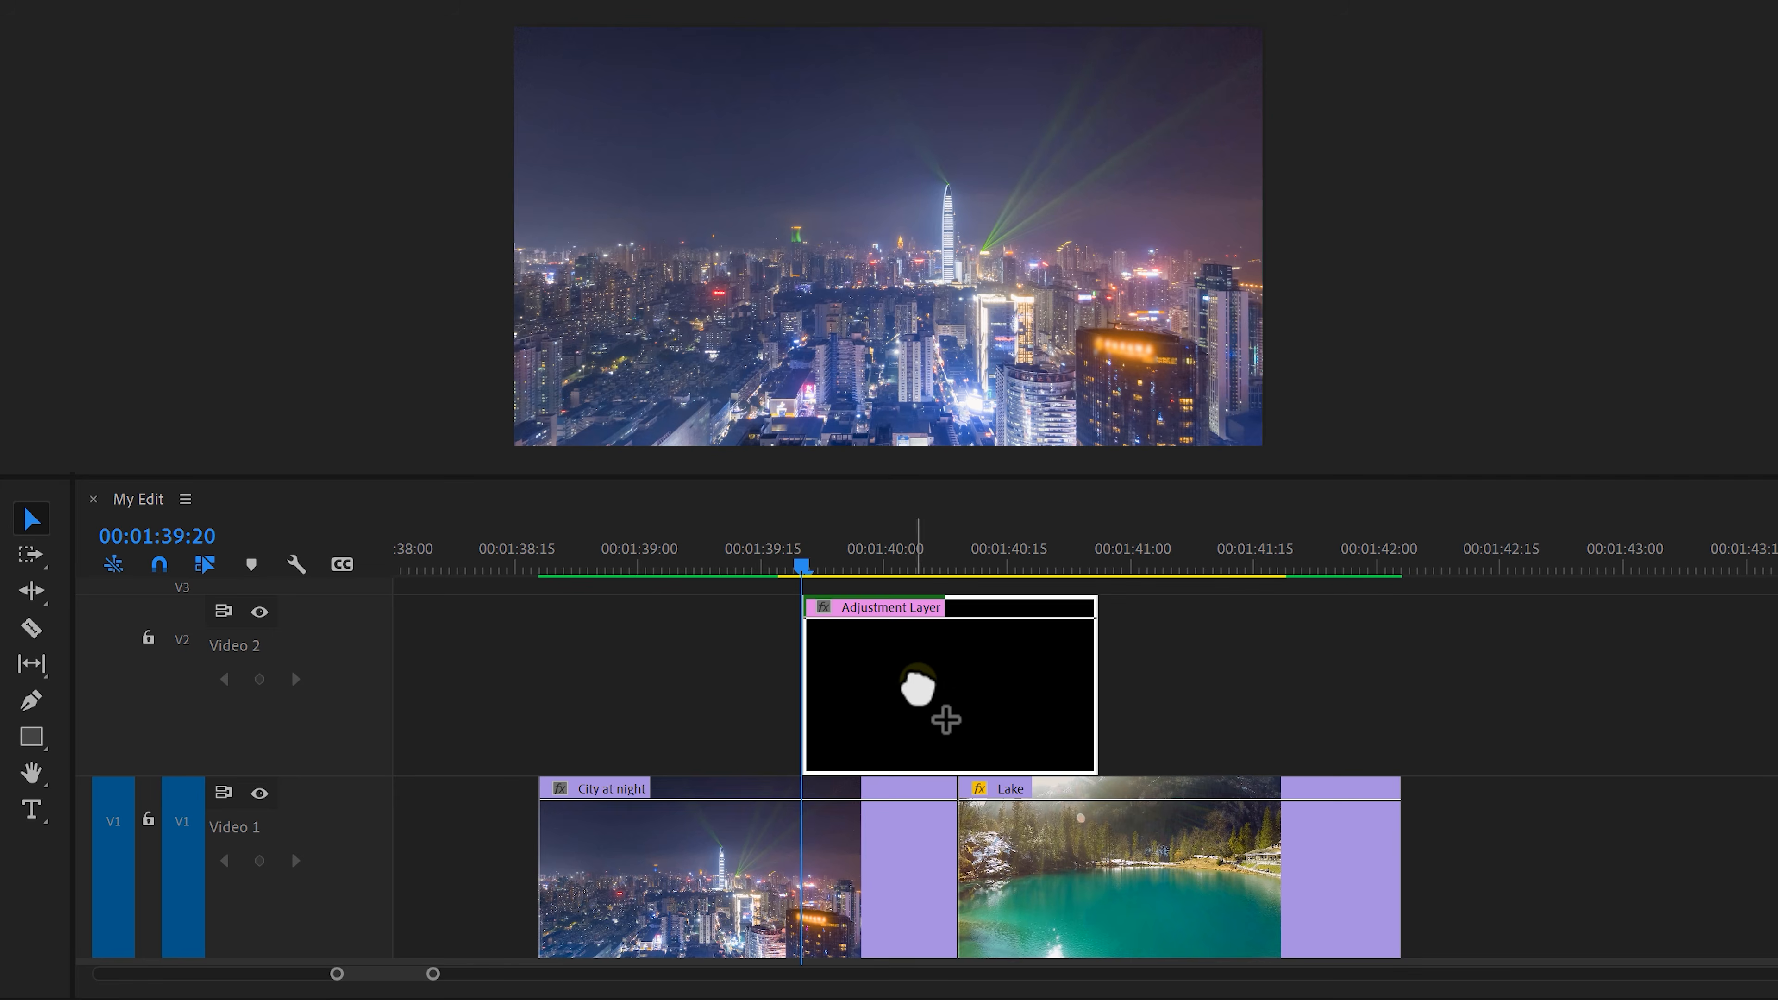
drag(918, 690, 920, 692)
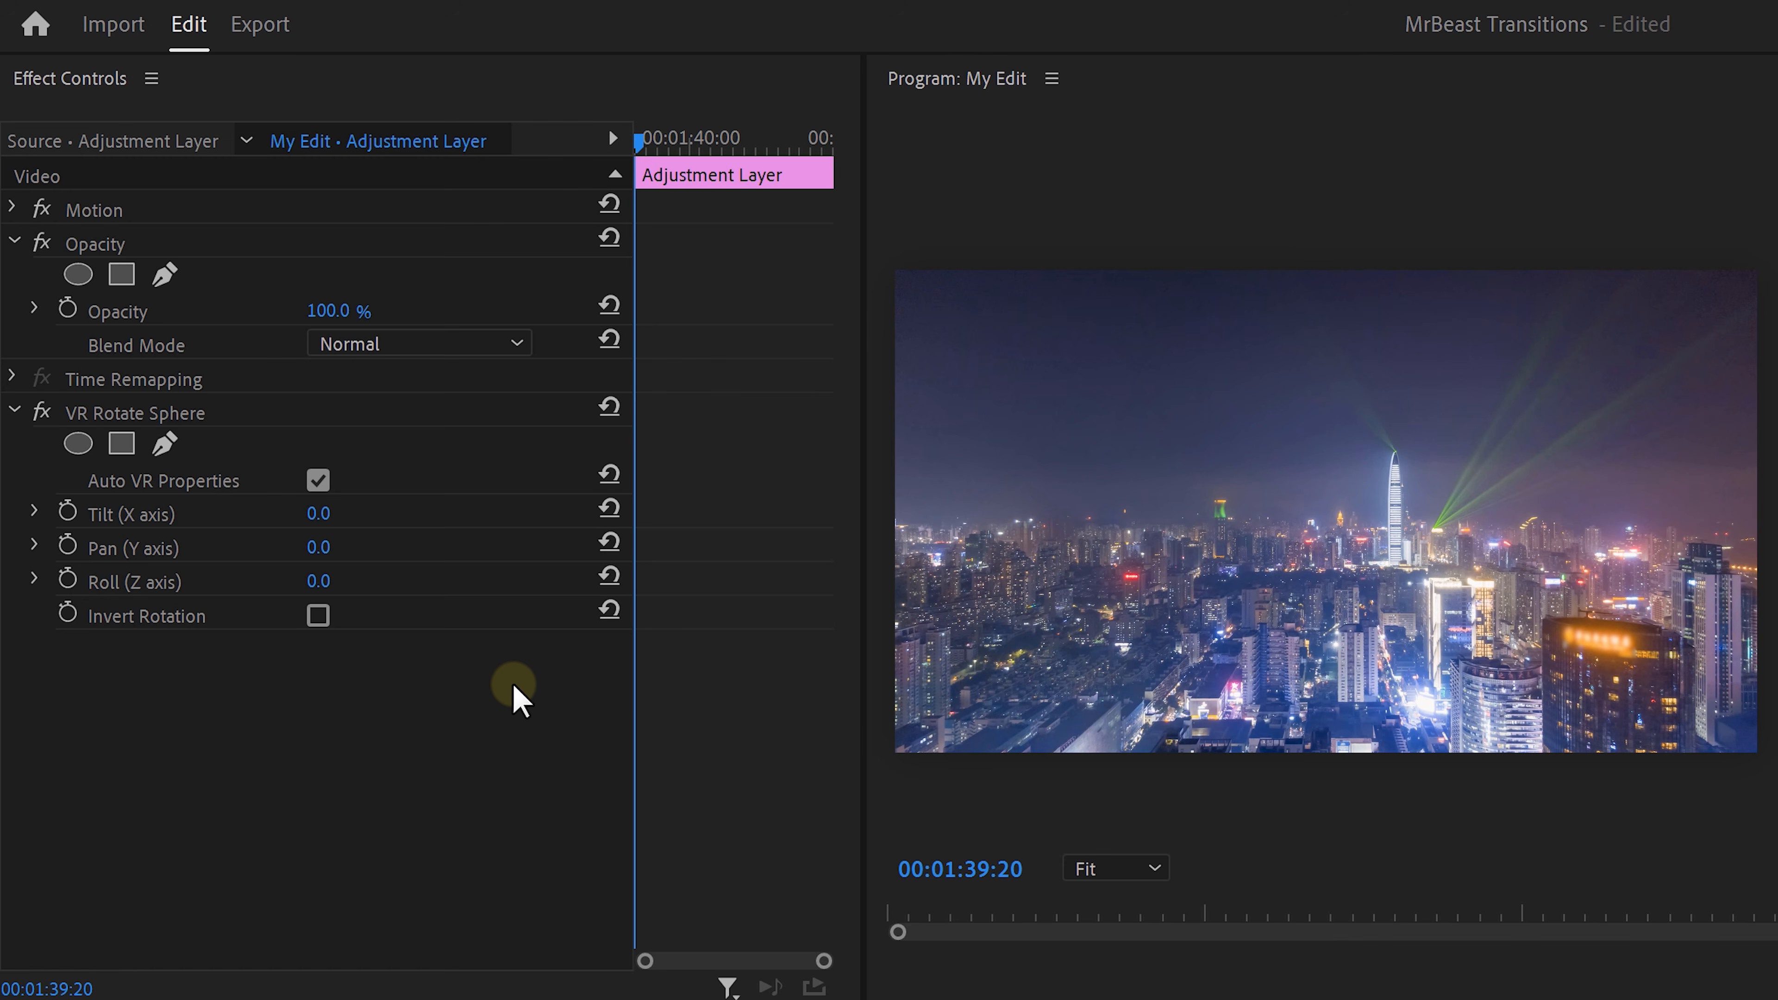
Step: Keyframe the VR Rotate Sphere Tilt (X axis) from 0 near the layer's start to 360 degrees at 00:01:40:23
drag(666, 144, 816, 140)
click(70, 511)
click(343, 511)
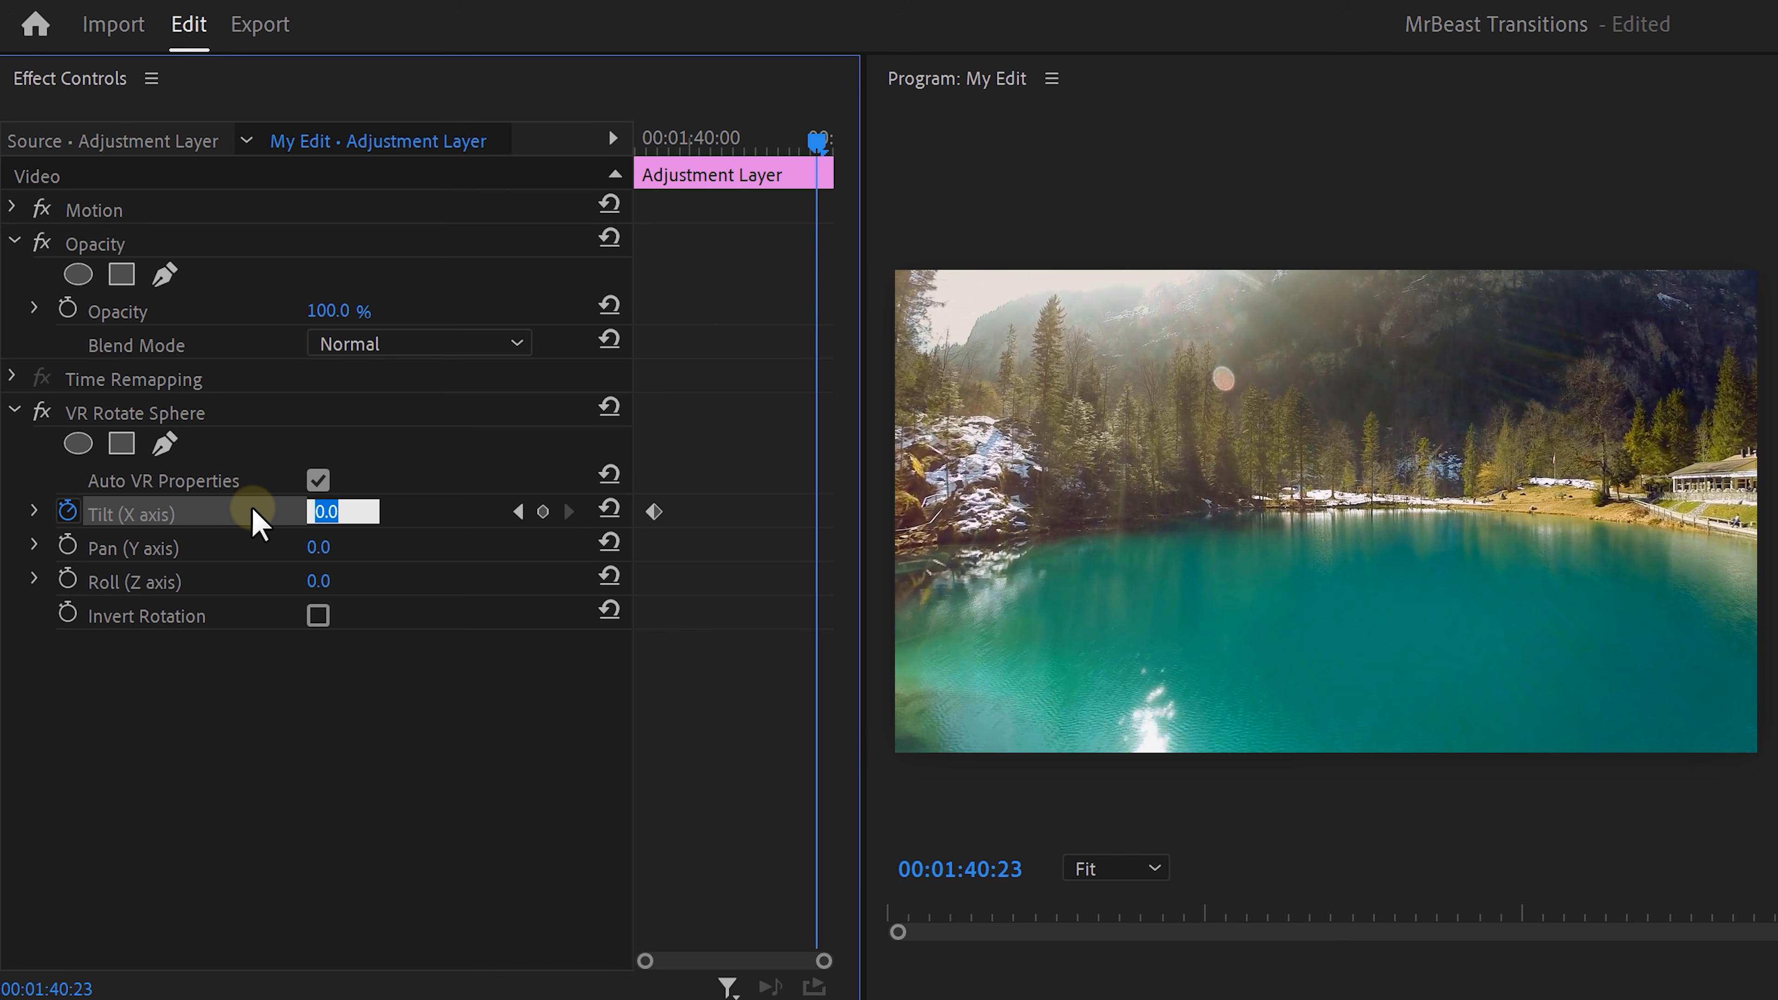
text(360)
key(Return)
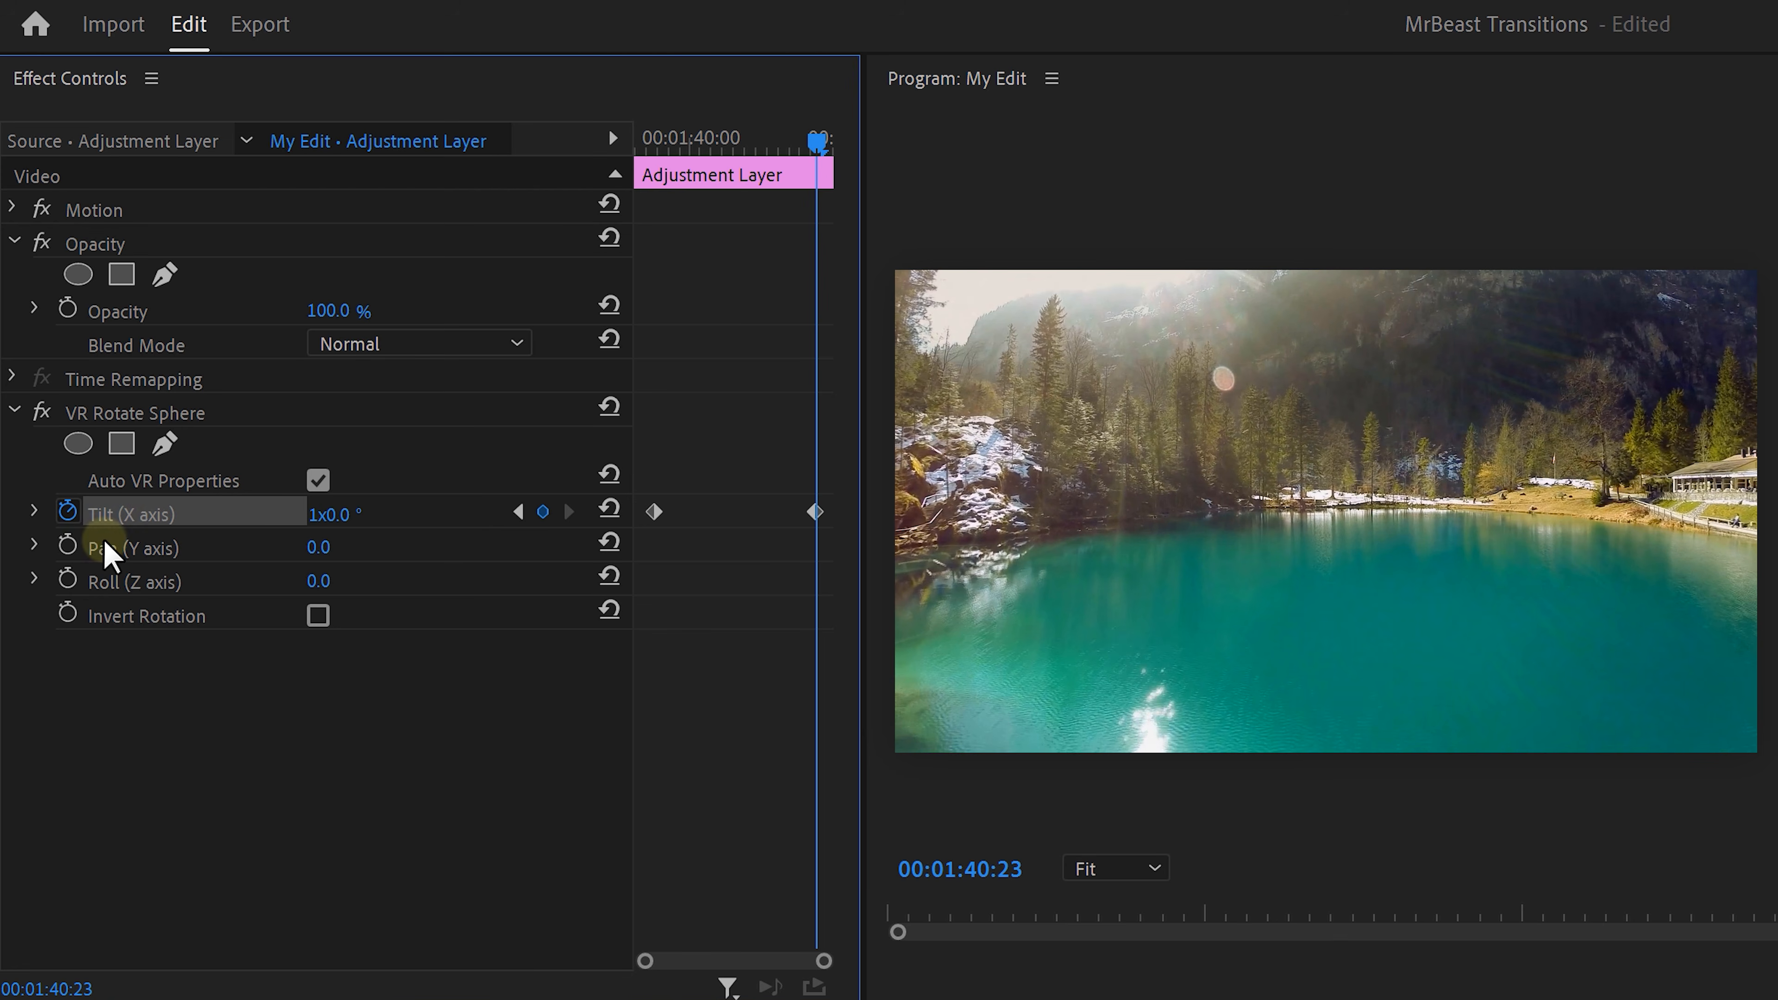
Step: Ease both Tilt (X axis) keyframes and shape the velocity graph into a peak between them
click(34, 511)
click(654, 512)
mouse_move(677, 645)
mouse_down()
mouse_move(762, 660)
mouse_move(689, 660)
mouse_up()
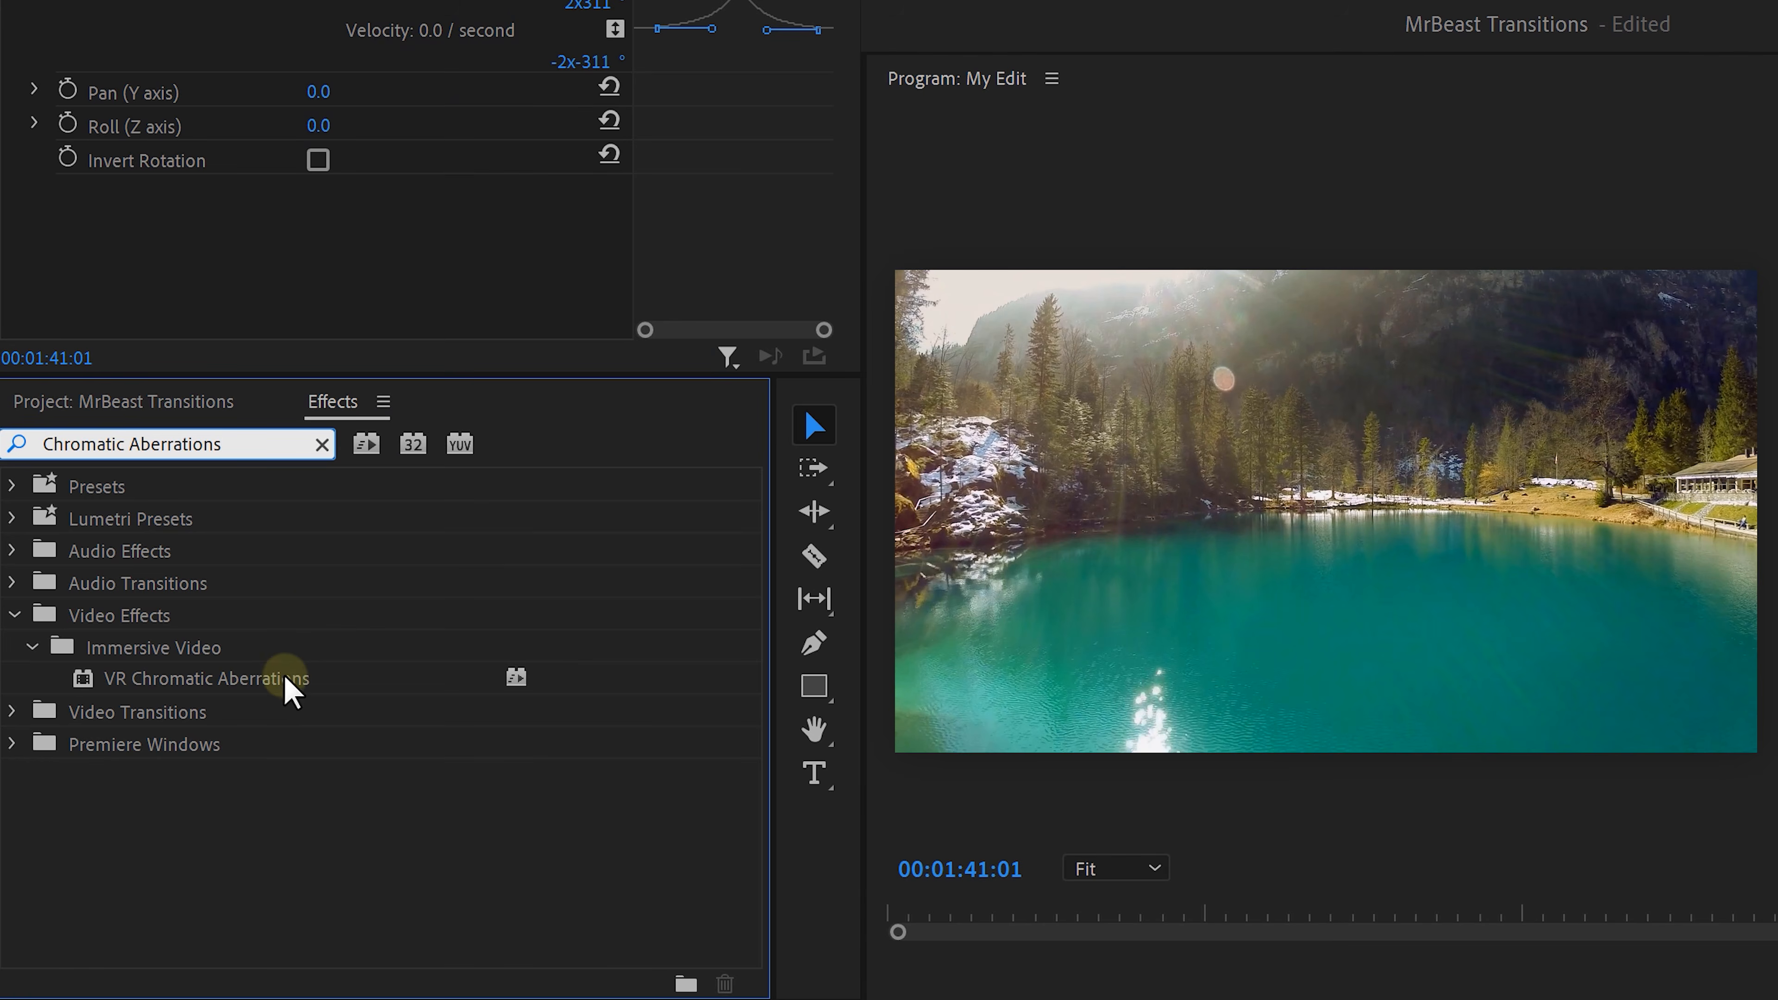
Step: Apply the VR Chromatic Aberrations effect to the adjustment layer
click(285, 683)
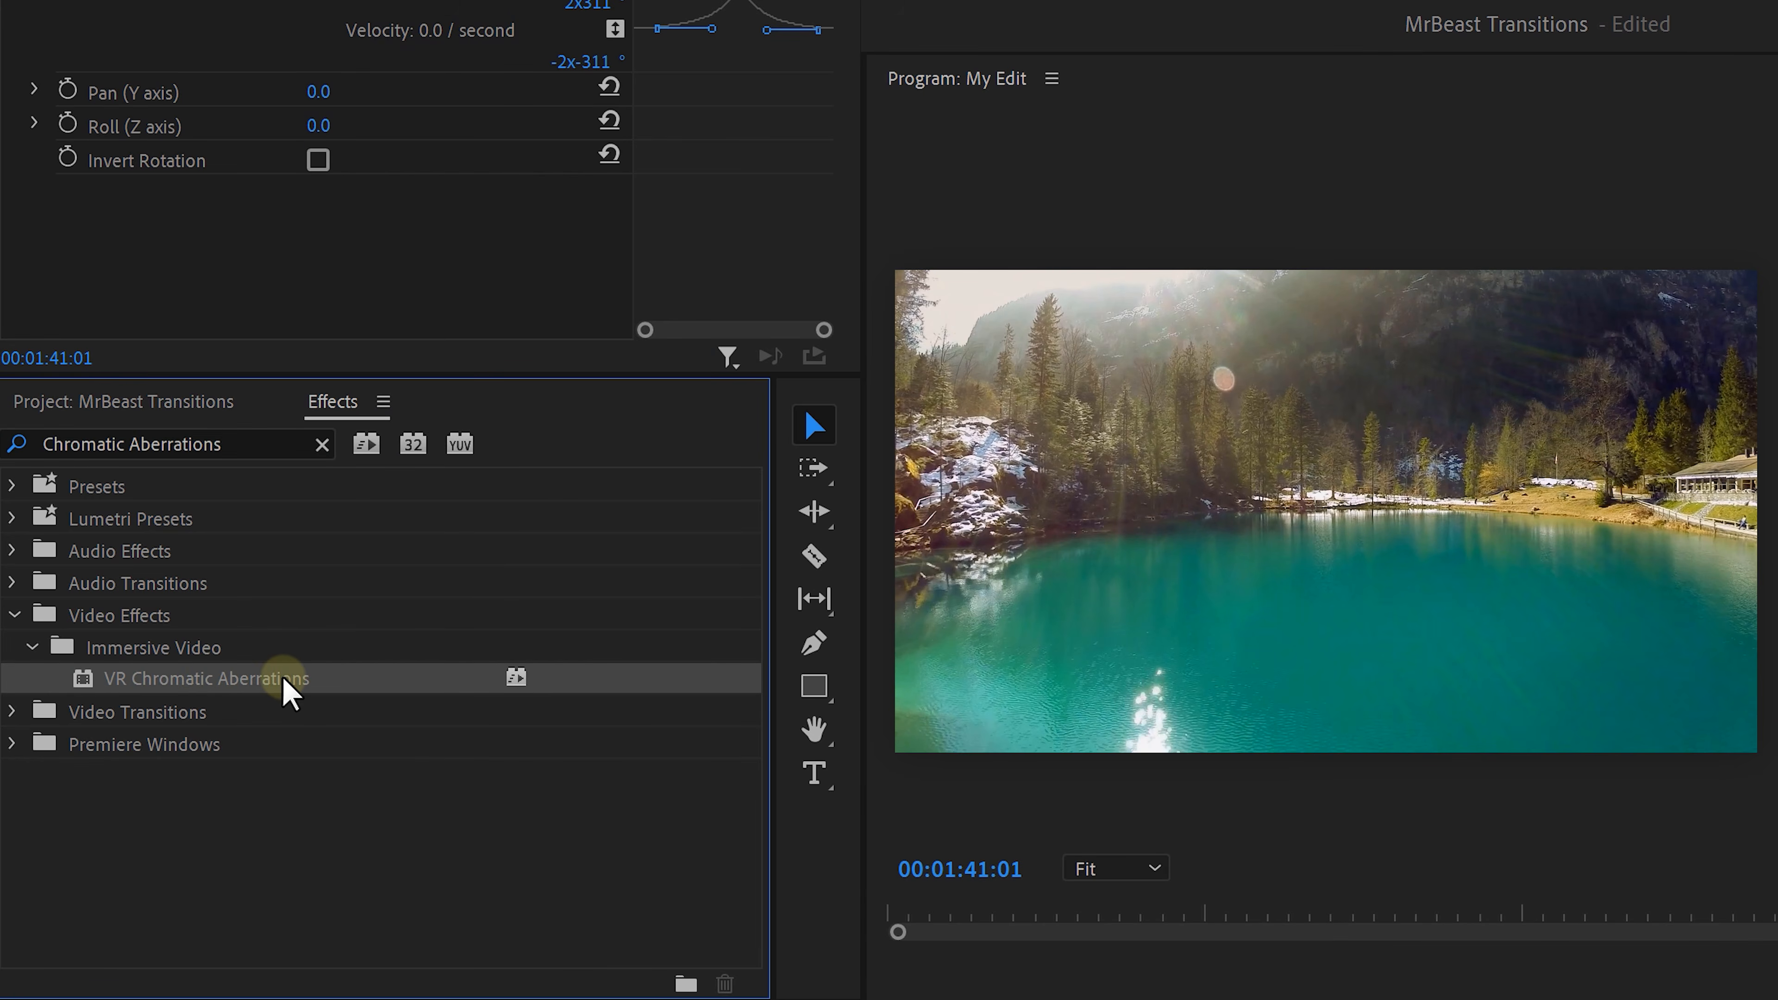
drag(284, 678, 343, 729)
drag(838, 741, 862, 909)
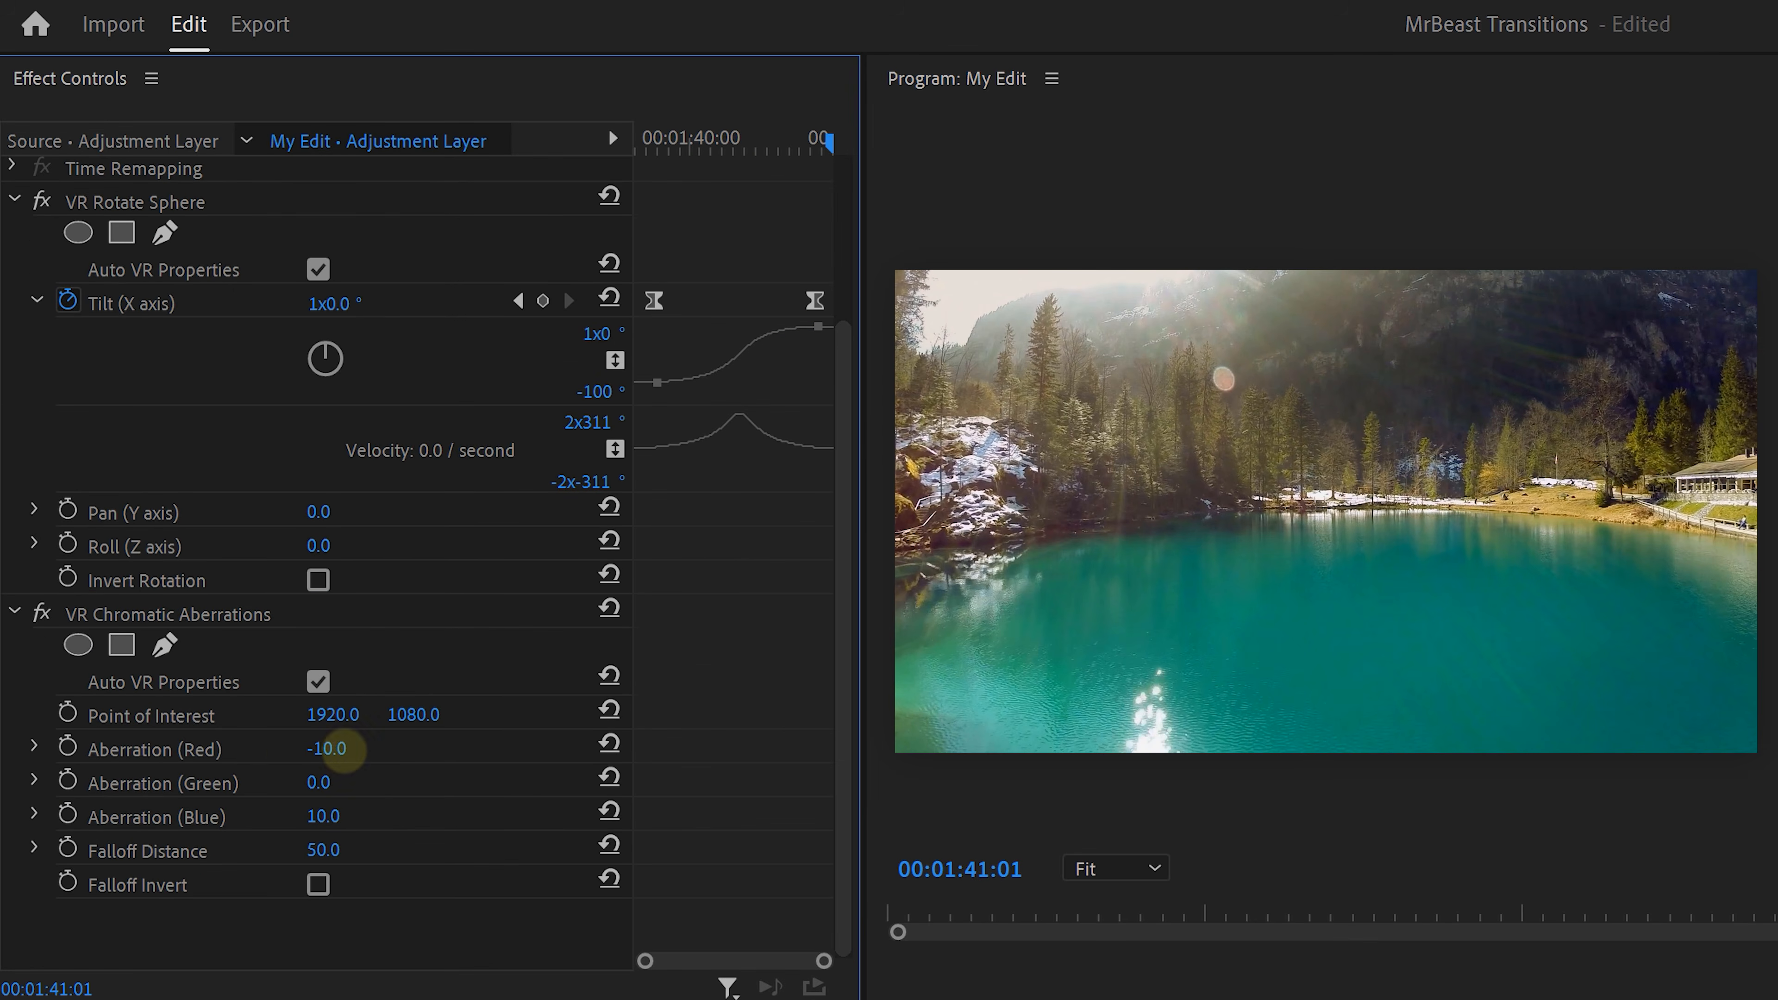
Step: Set Aberration (Red), Aberration (Blue) and Falloff Distance to 0 in VR Chromatic Aberrations
click(328, 748)
text(0)
key(Return)
click(323, 816)
text(0)
key(Return)
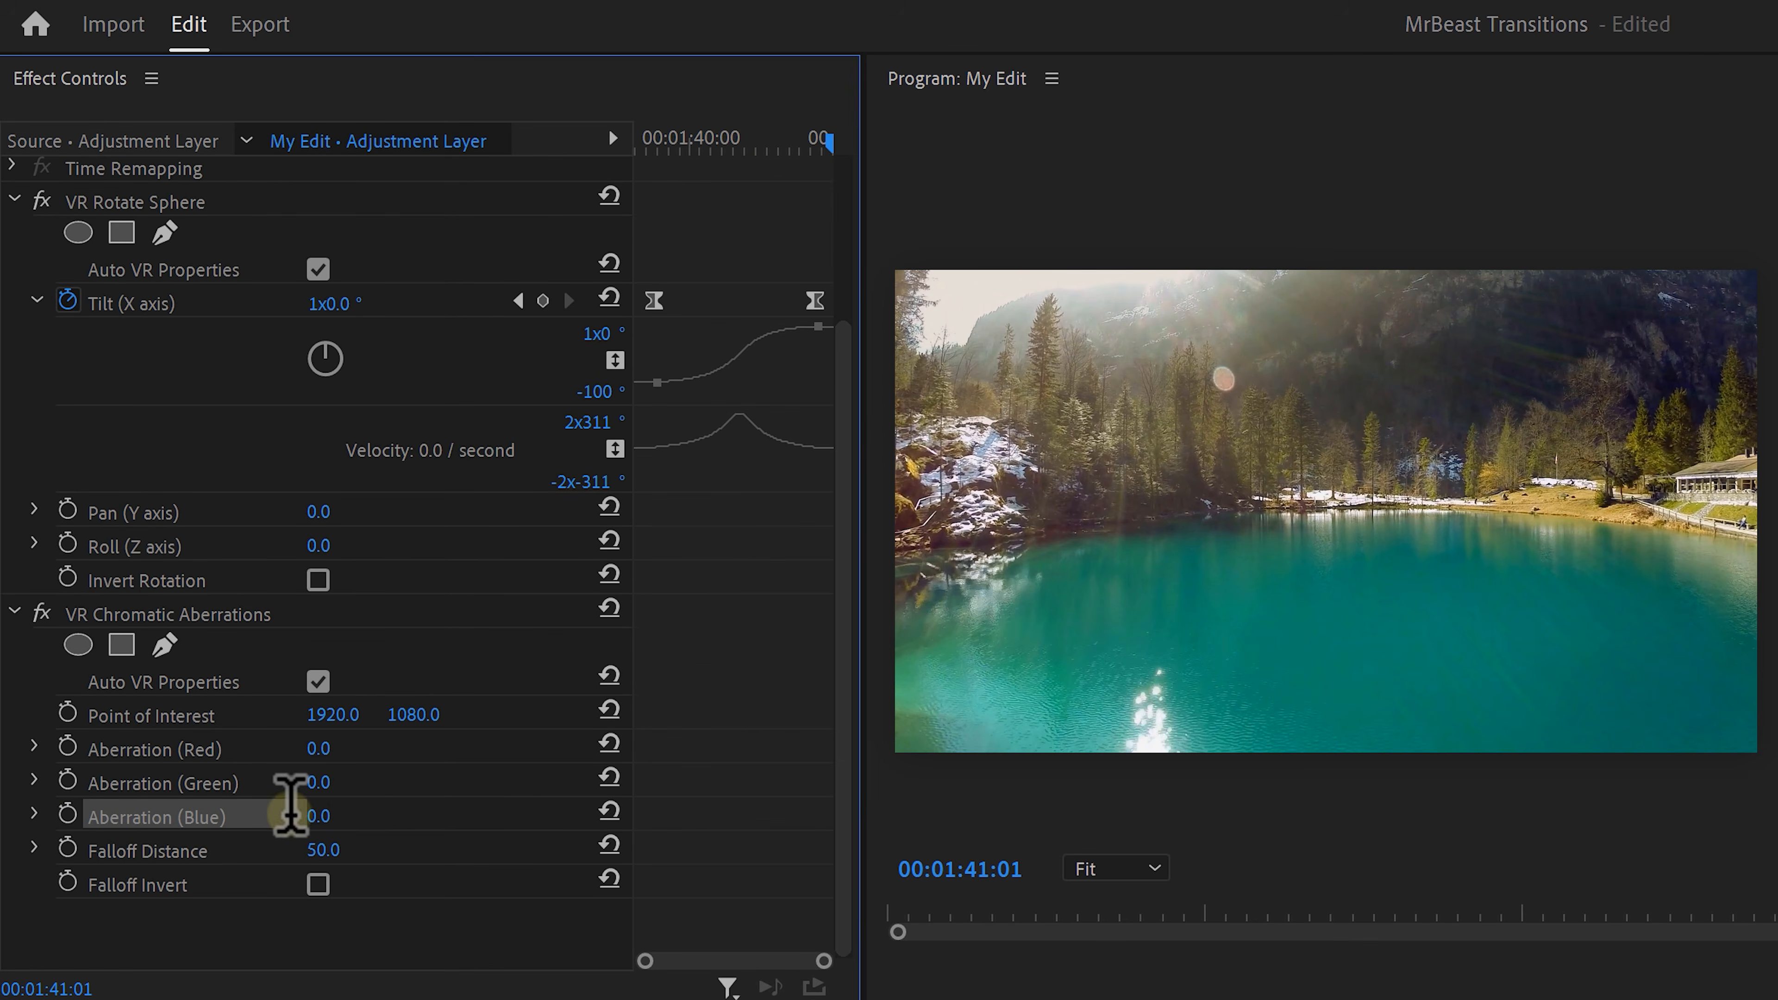
click(370, 847)
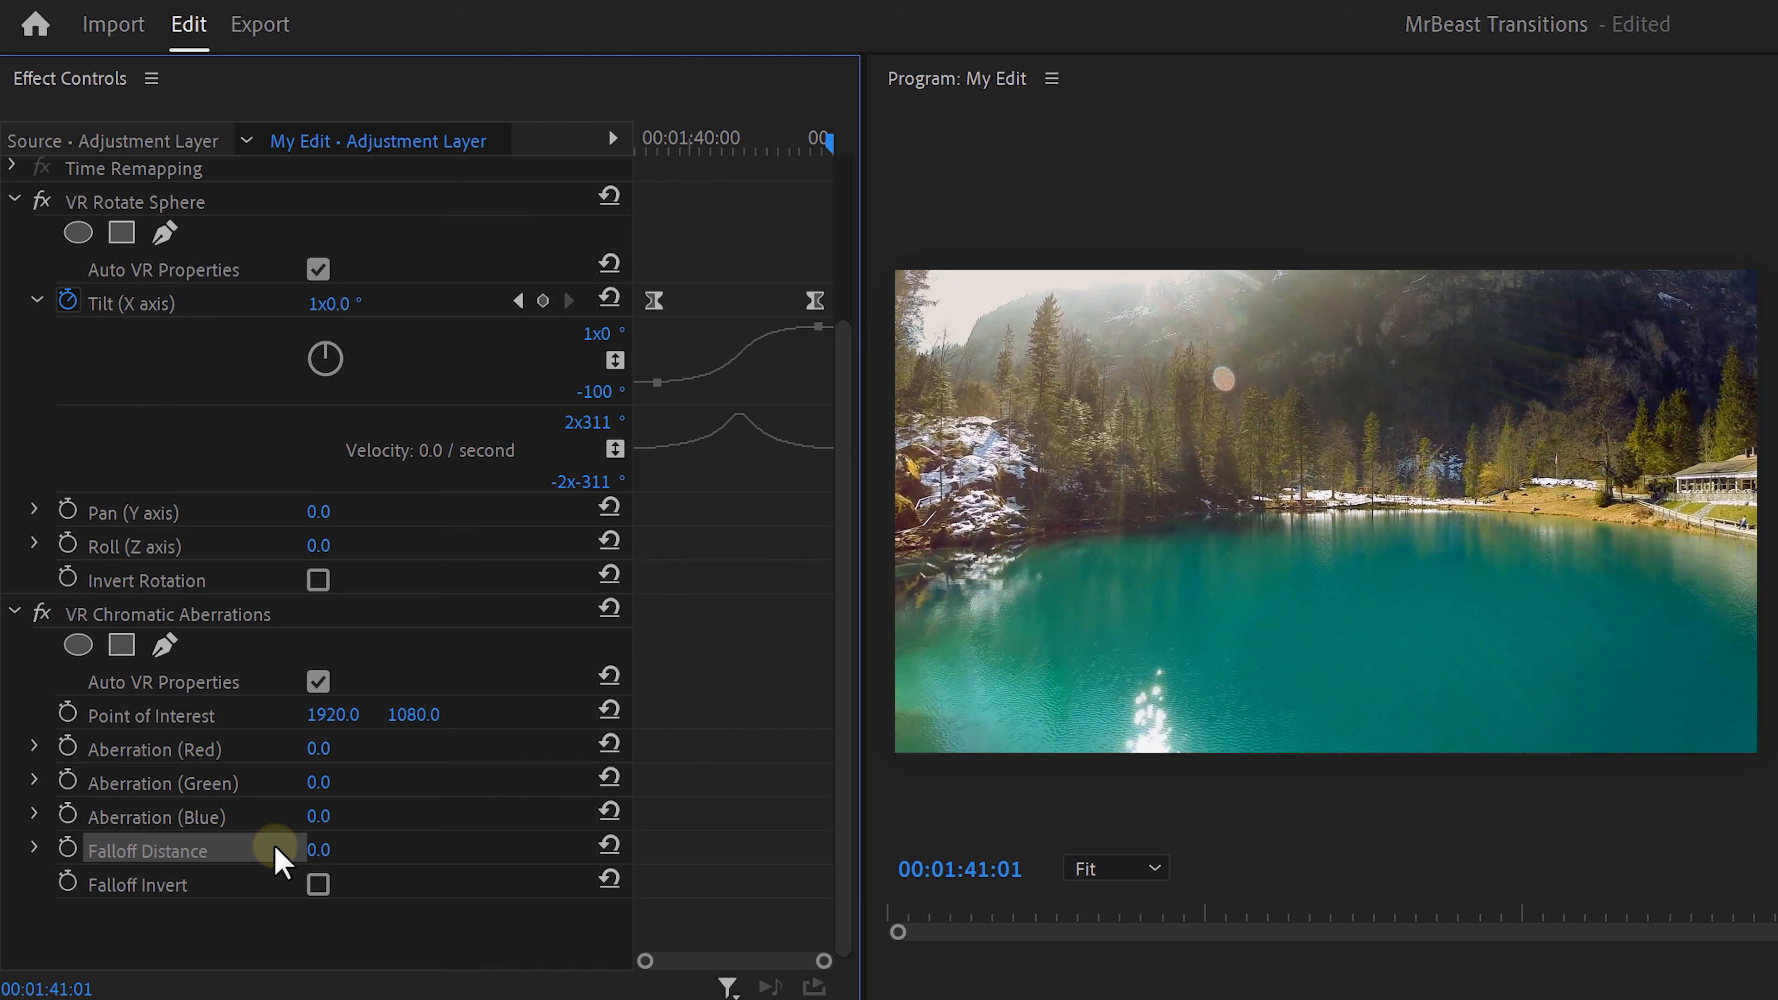
Step: Start keyframing the red, green and blue aberrations and the Falloff Distance at the first tilt keyframe, 00:01:39:24
drag(664, 146, 659, 166)
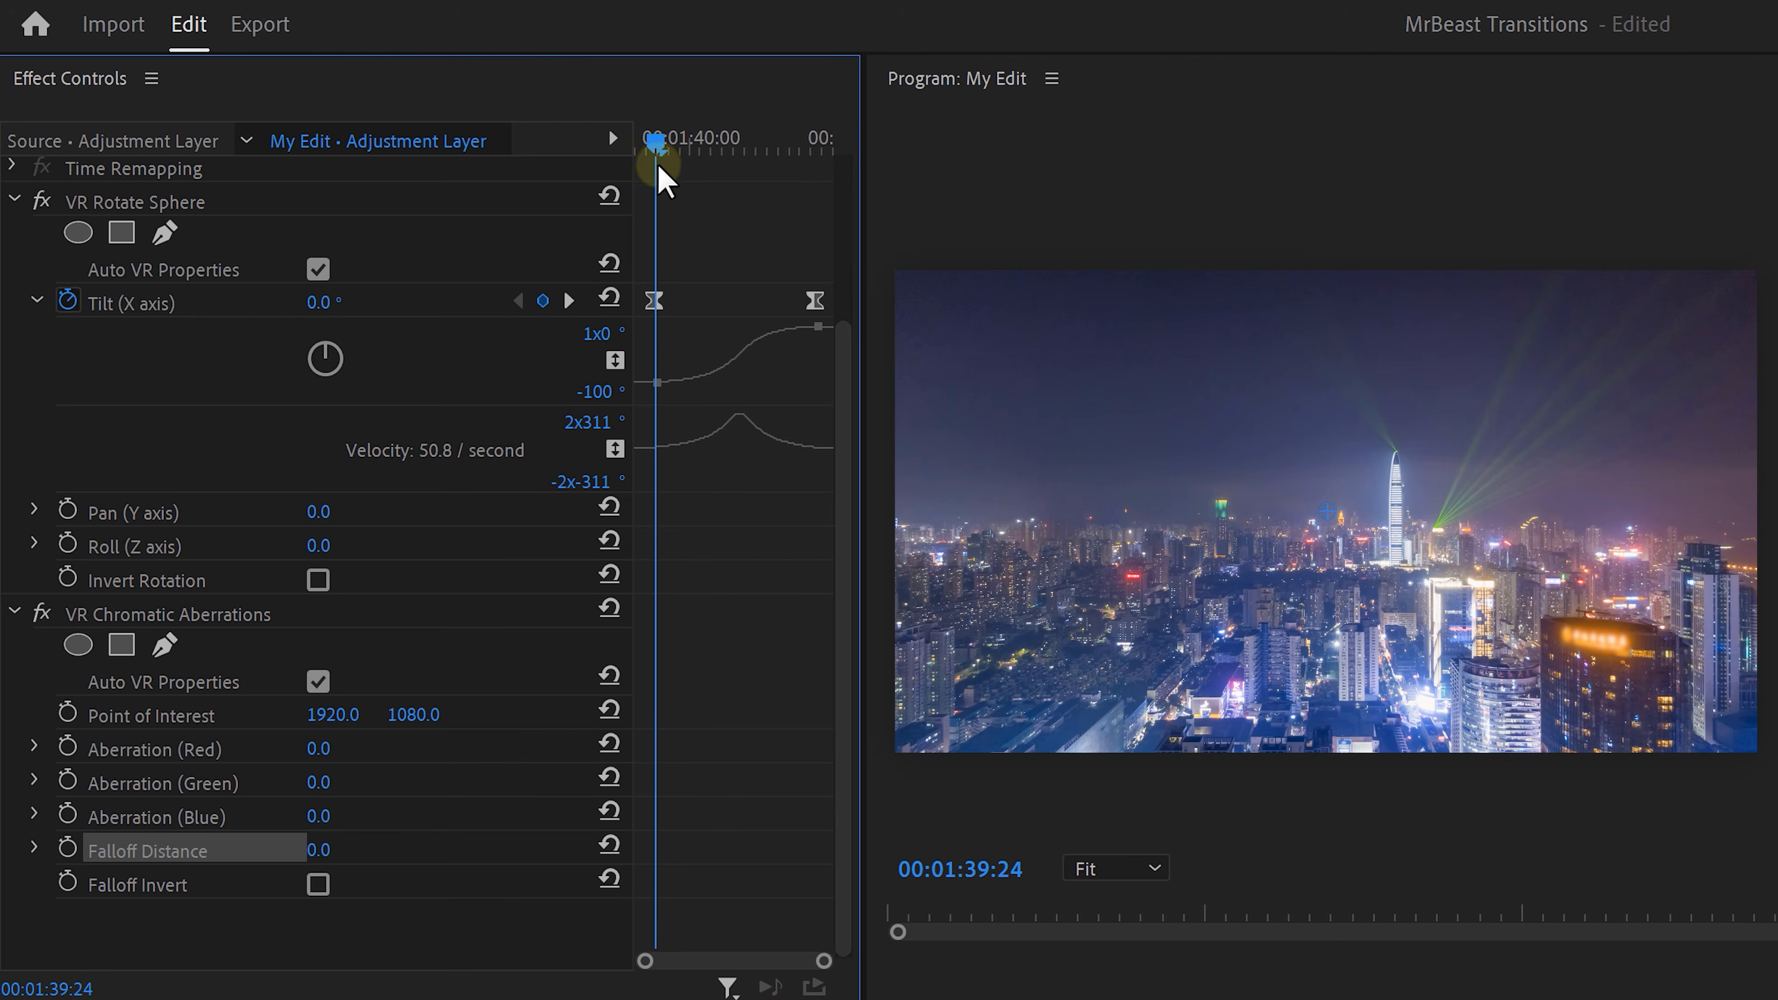
click(68, 746)
click(67, 781)
click(67, 814)
click(67, 847)
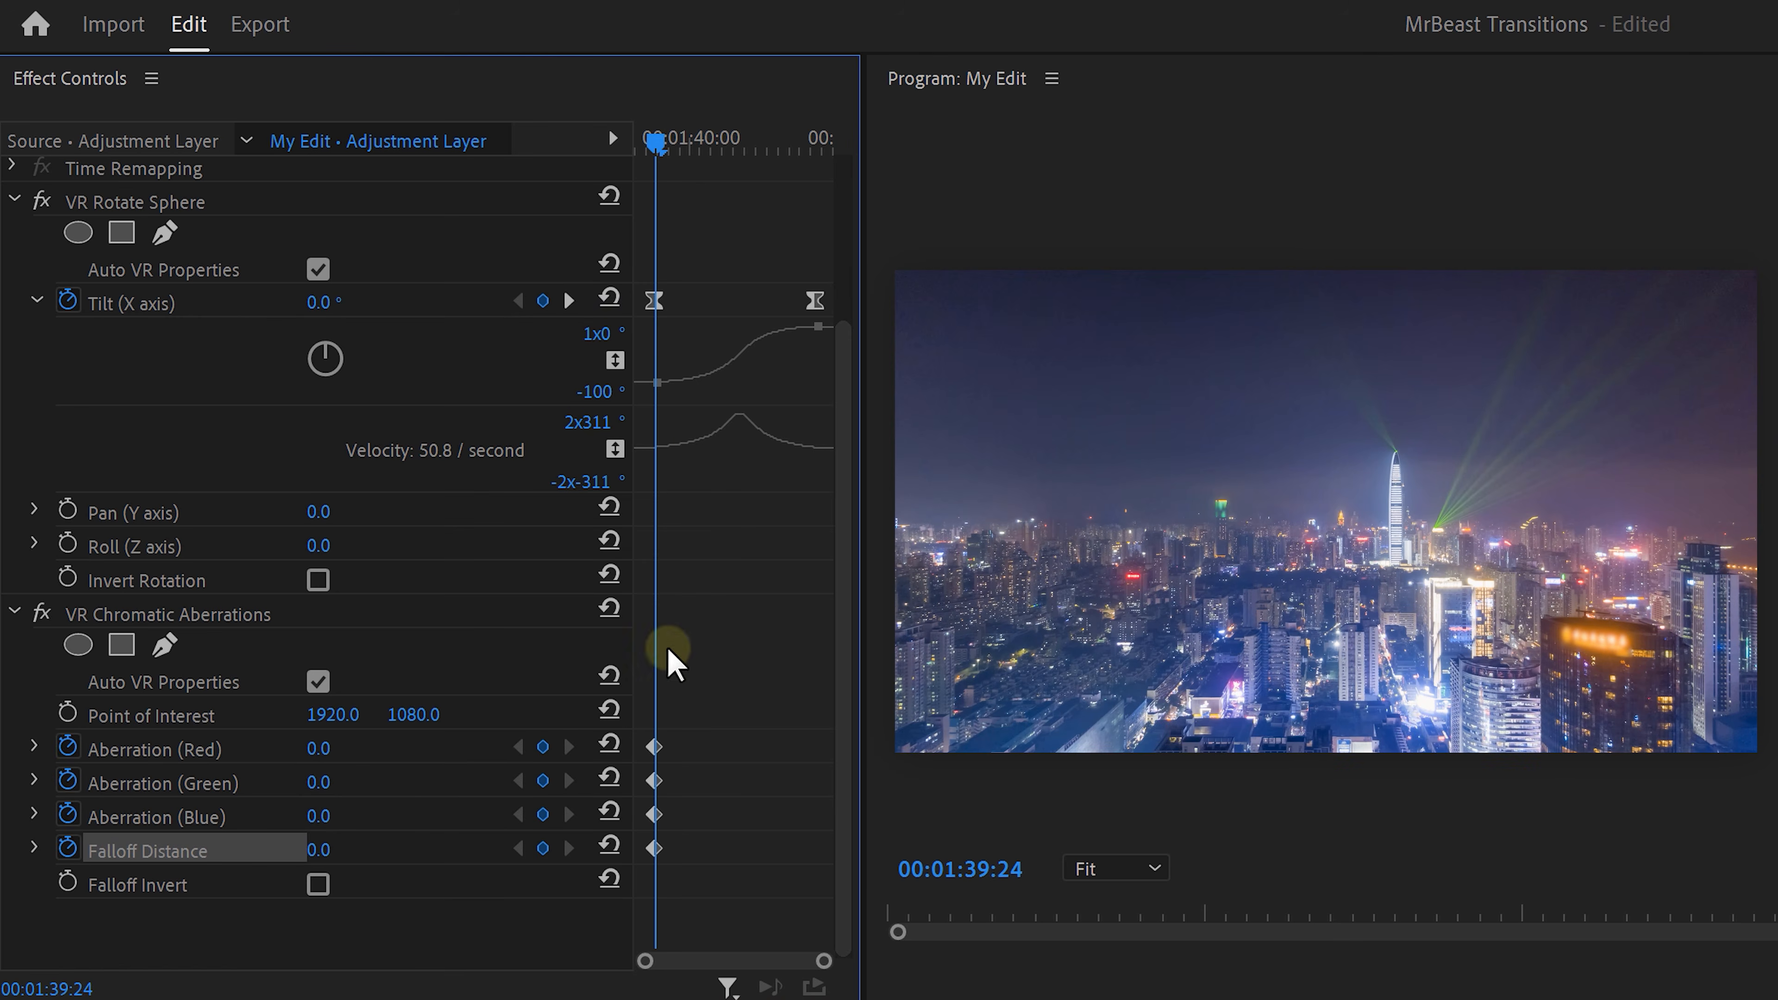
Step: Add zero-value keyframes for the three aberrations and the Falloff Distance at the last tilt keyframe
drag(660, 135, 744, 155)
click(543, 746)
click(543, 780)
click(543, 814)
click(543, 848)
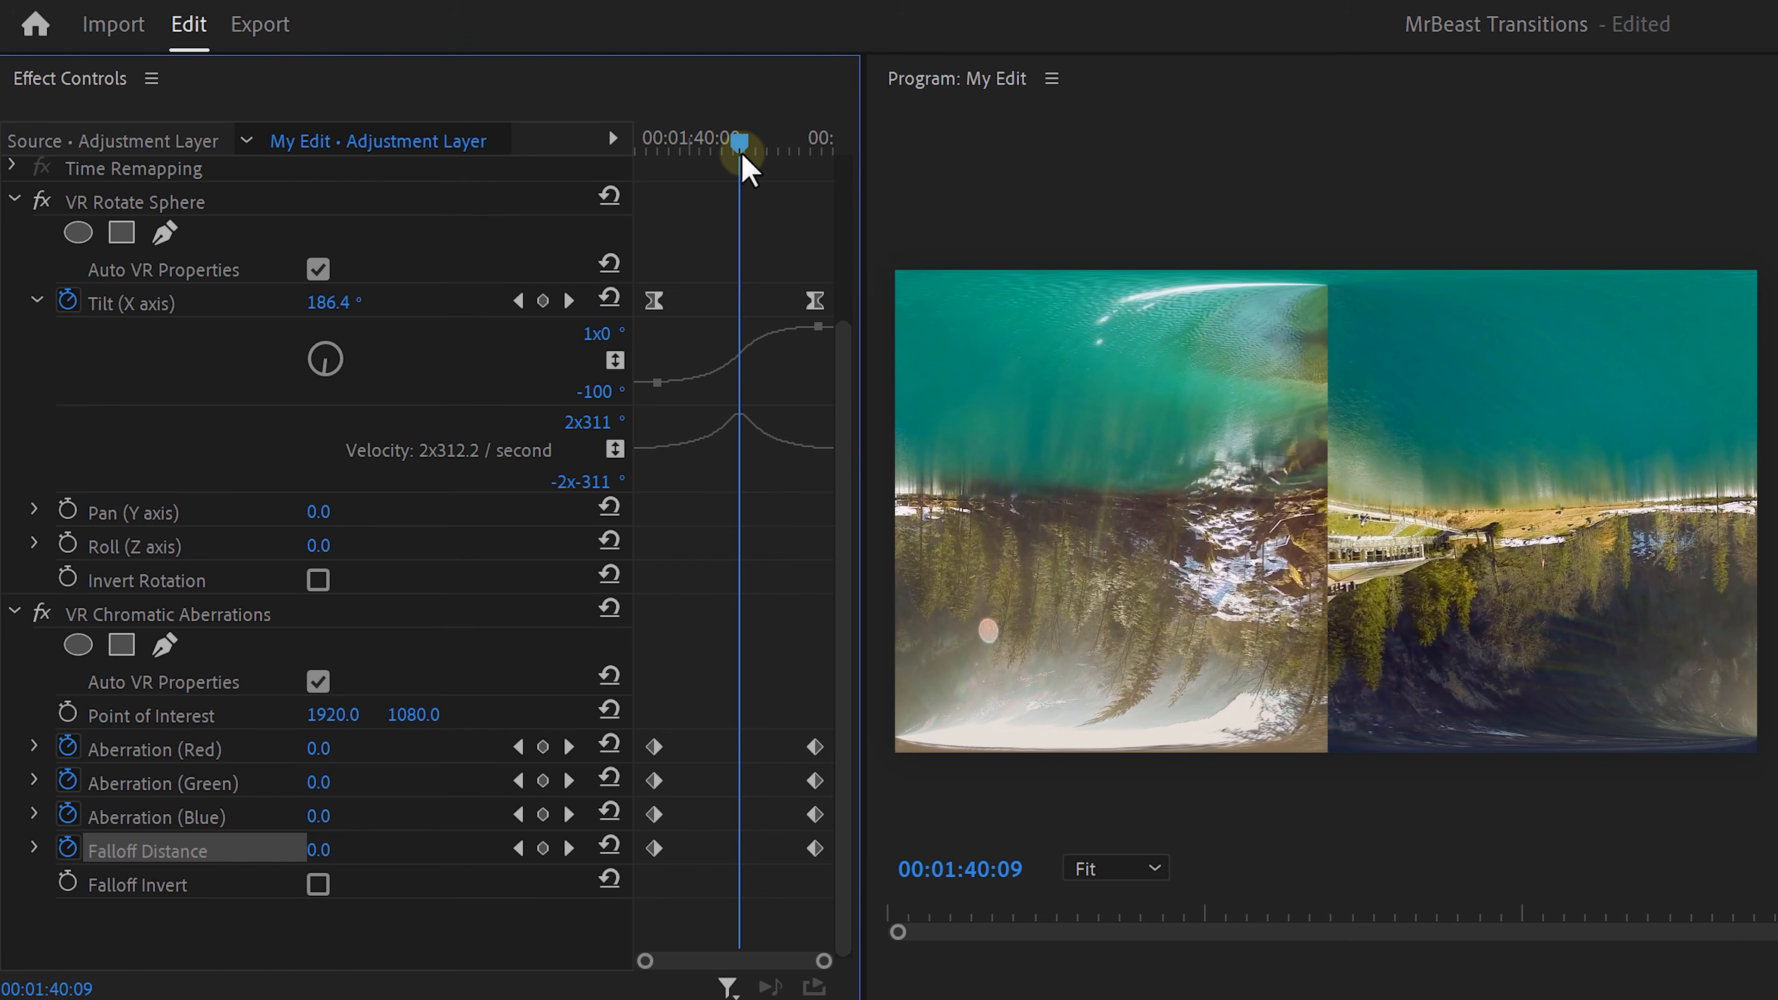
Step: At 00:01:40:09, set Aberration Red to 16.9, Green to 9.5, Blue to 24.6 and Falloff Distance to 67.1
drag(319, 748, 595, 713)
drag(335, 780, 498, 767)
drag(330, 818, 843, 771)
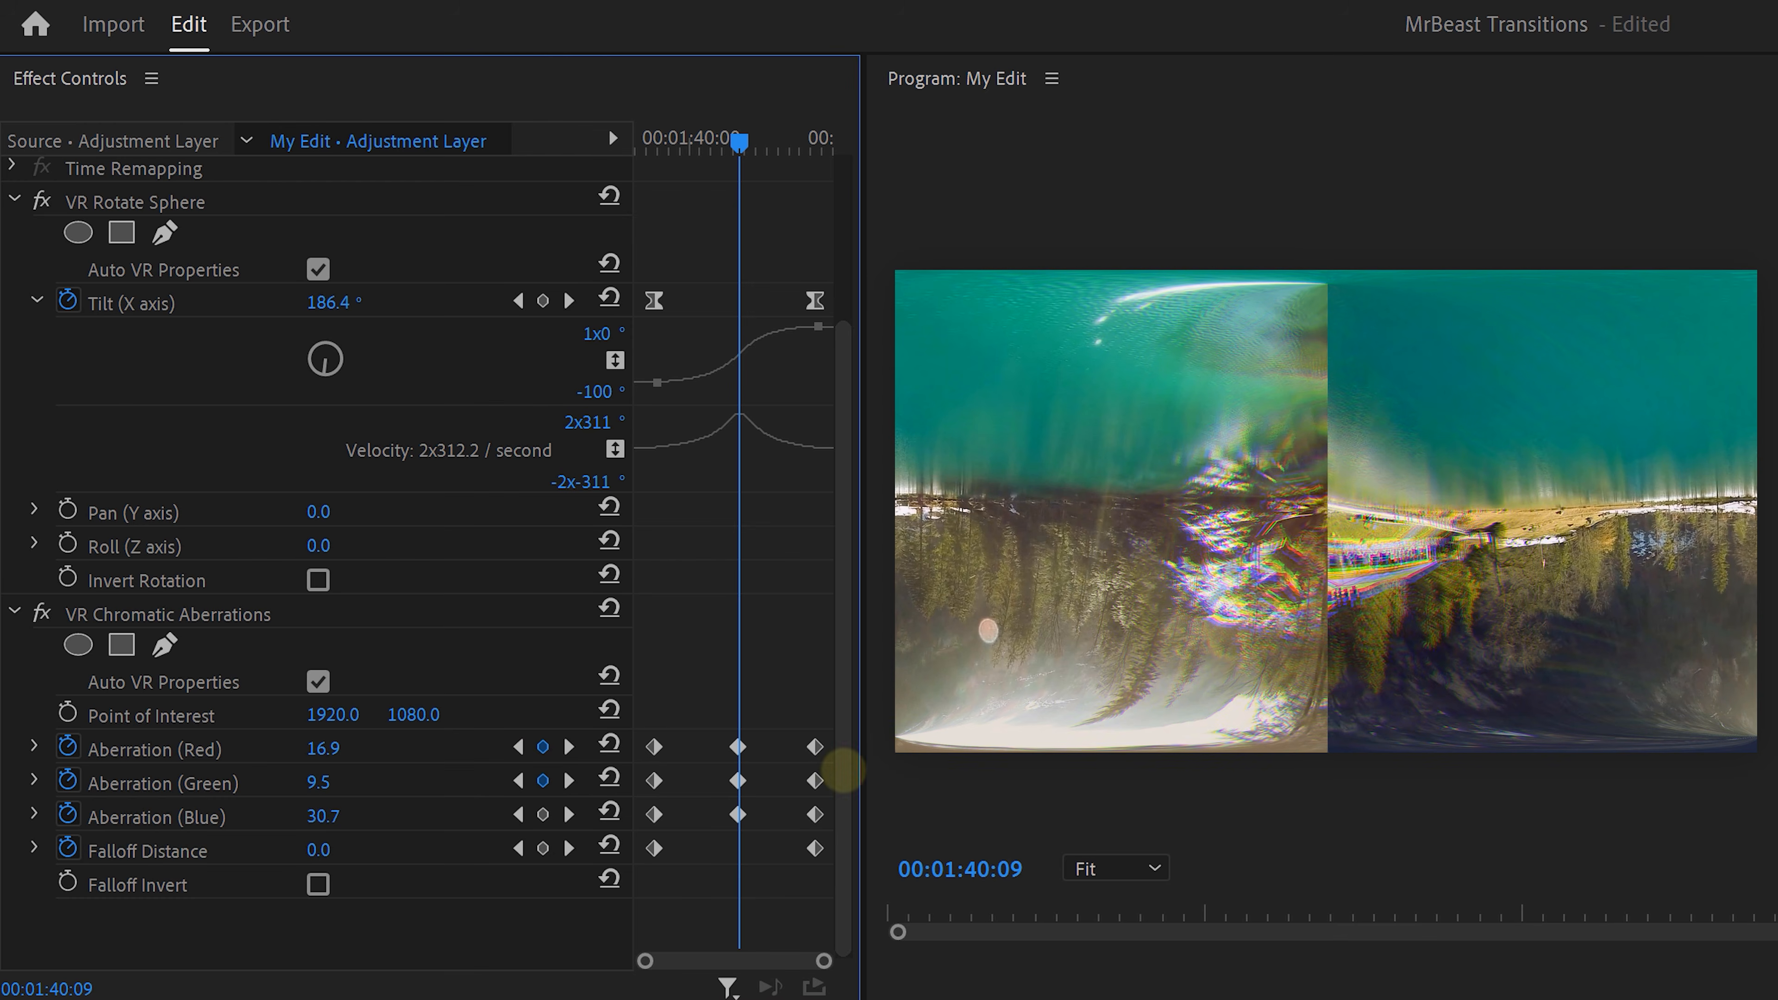
drag(350, 816, 342, 854)
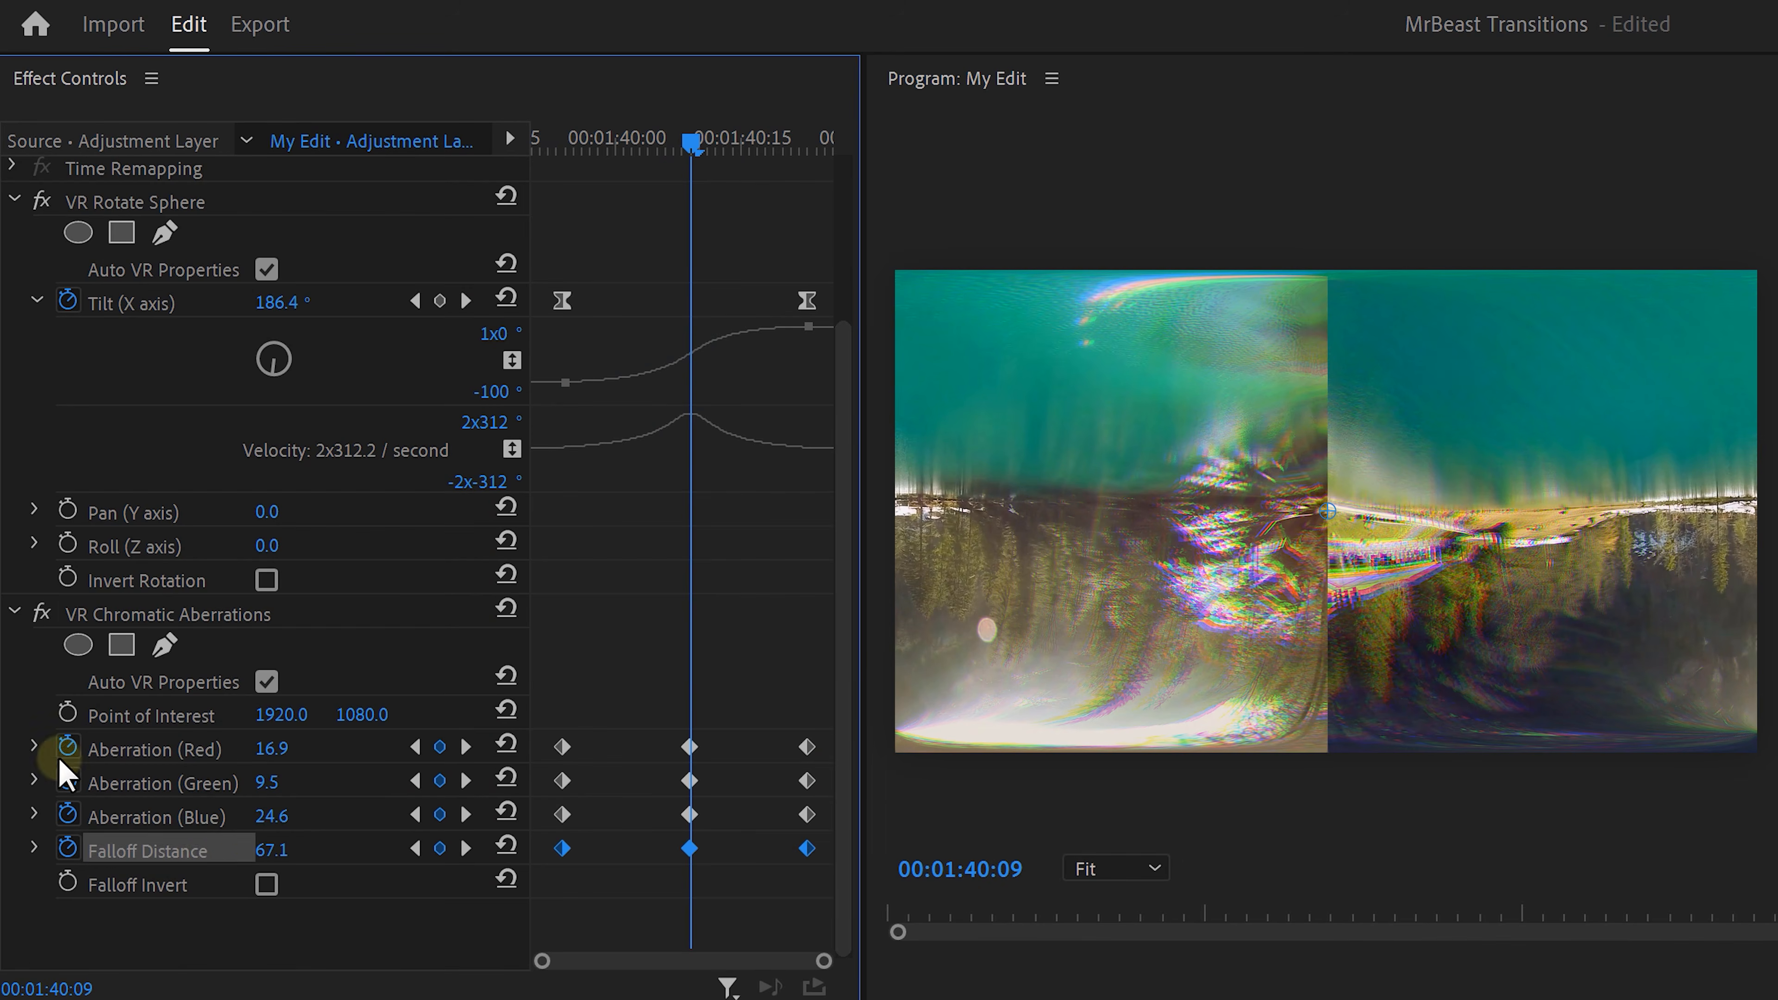
Step: Reveal the Aberration (Red) graph in VR Chromatic Aberrations and ease its curve from the first keyframe
click(34, 746)
click(562, 747)
drag(843, 670, 843, 706)
drag(587, 822, 745, 853)
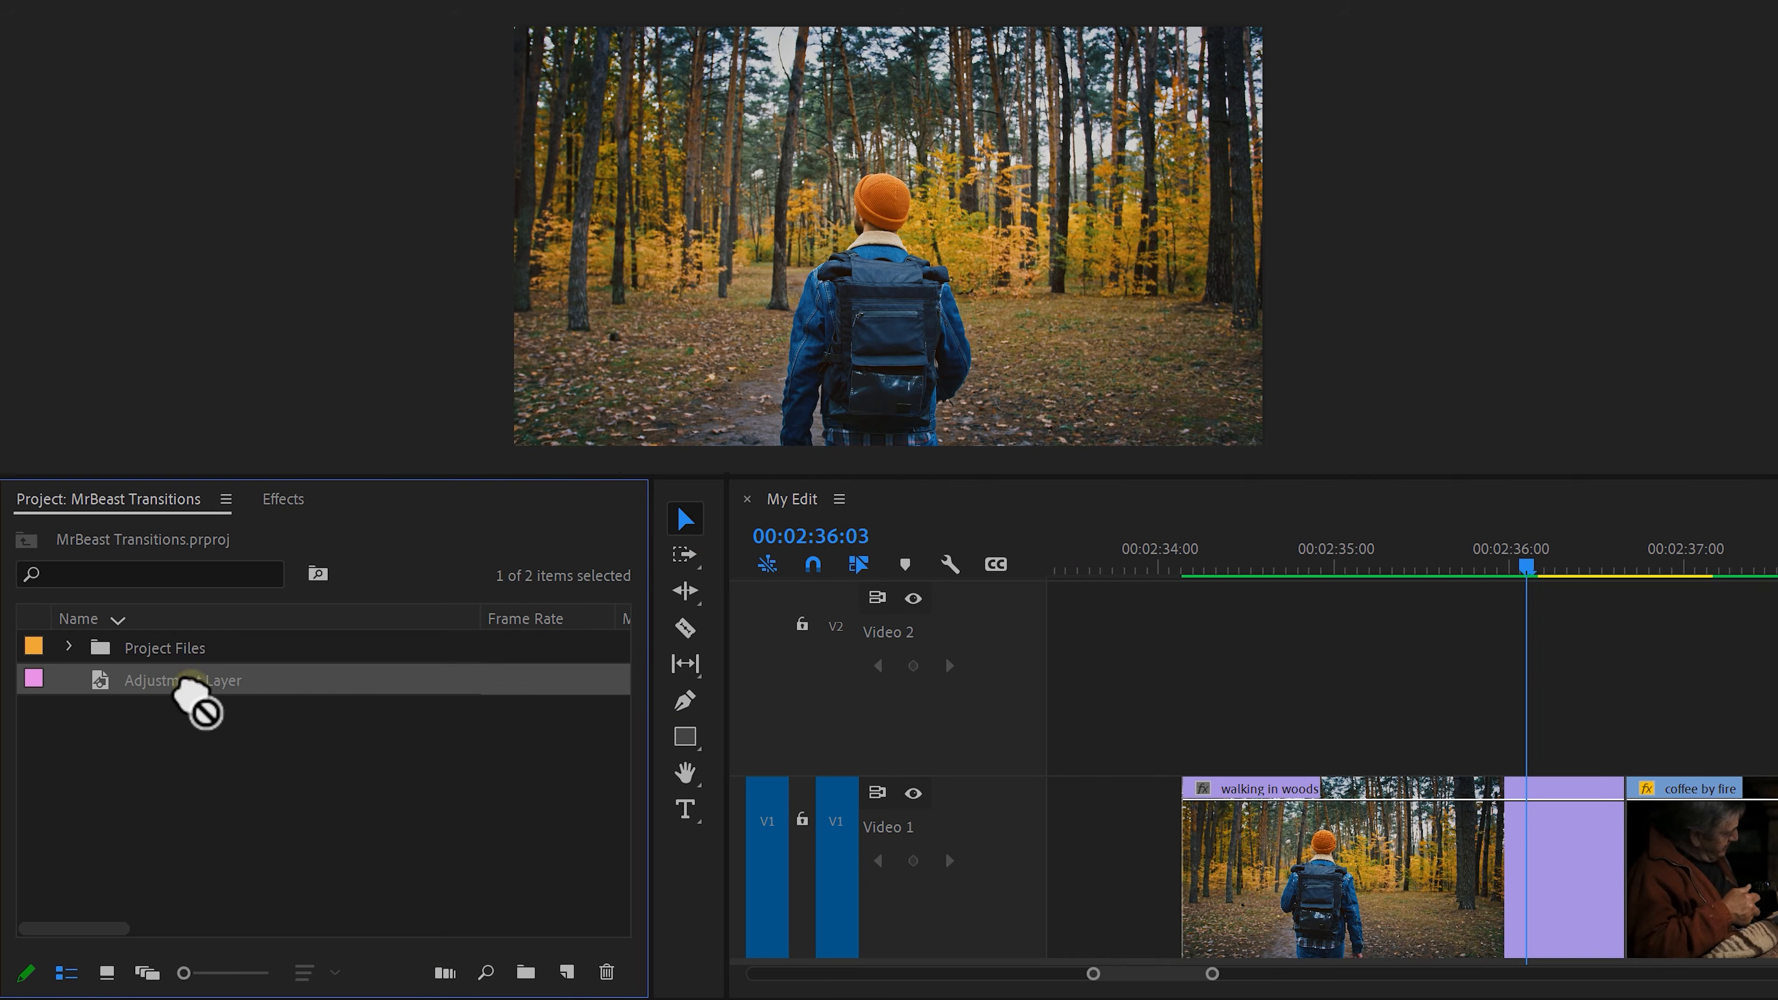
Step: Place the adjustment layer on Video 2 from 00:02:36:03, across the walking in woods and coffee by fire cut, and apply Offset to it
drag(190, 688, 856, 673)
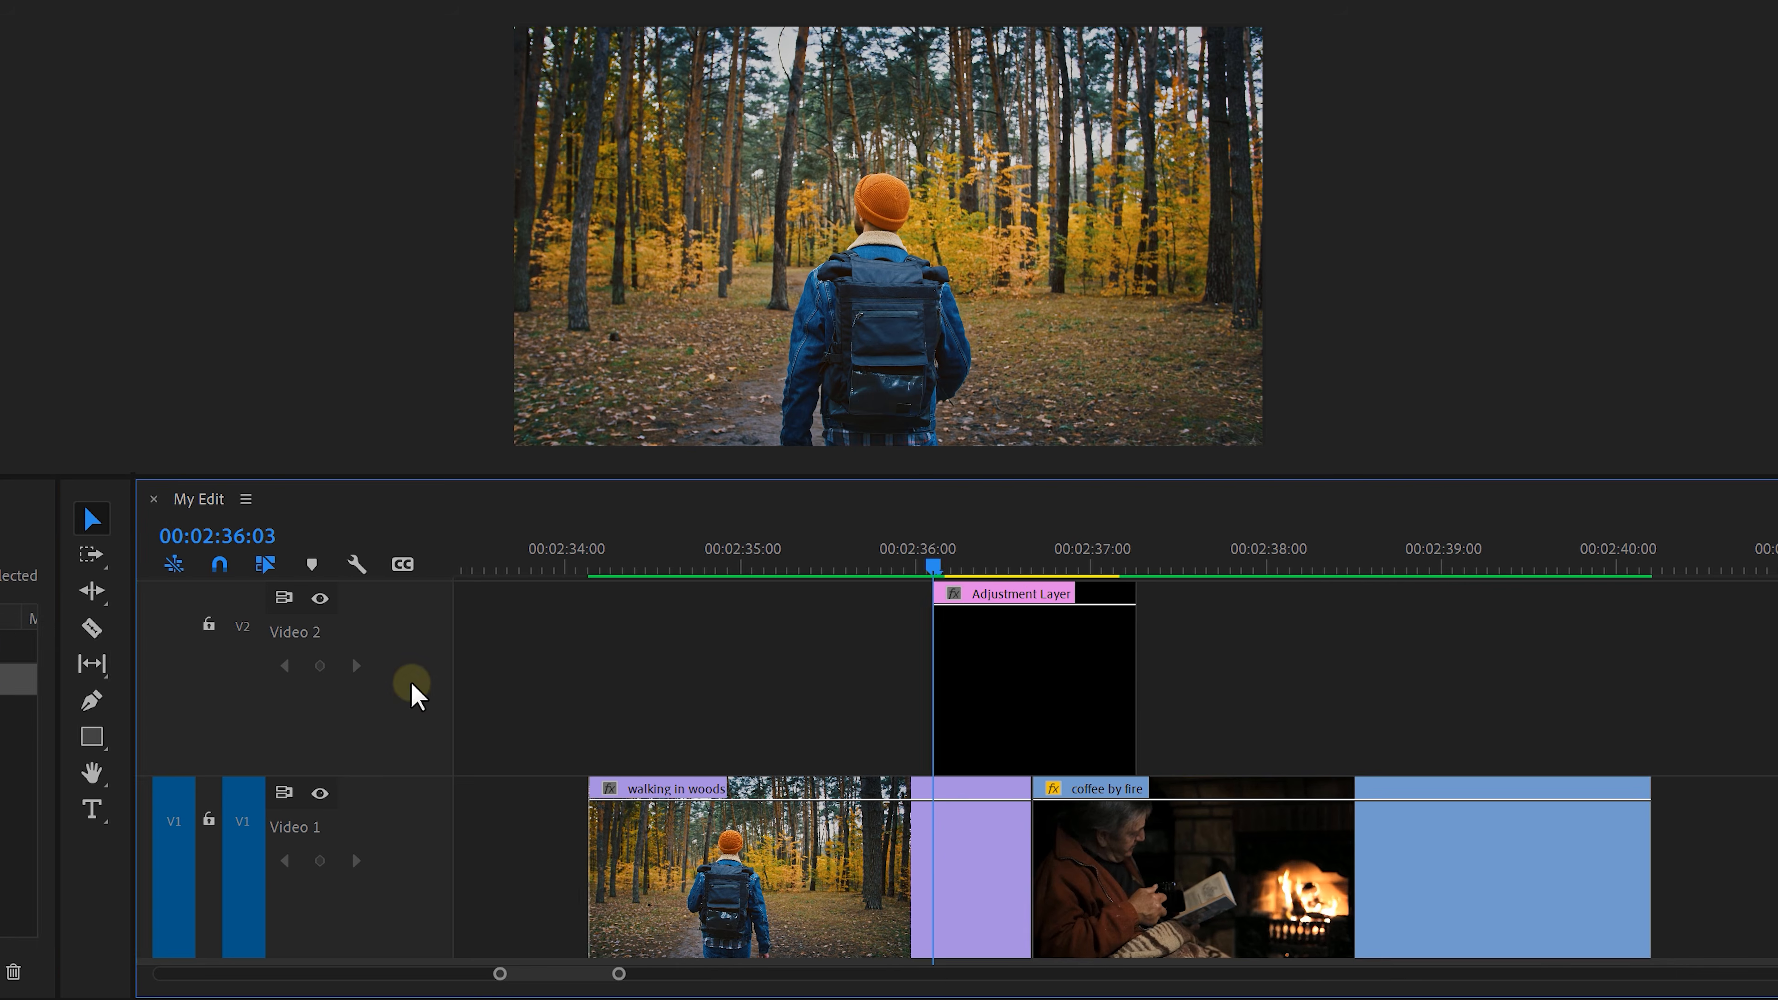
click(283, 502)
click(135, 728)
drag(134, 732, 1599, 683)
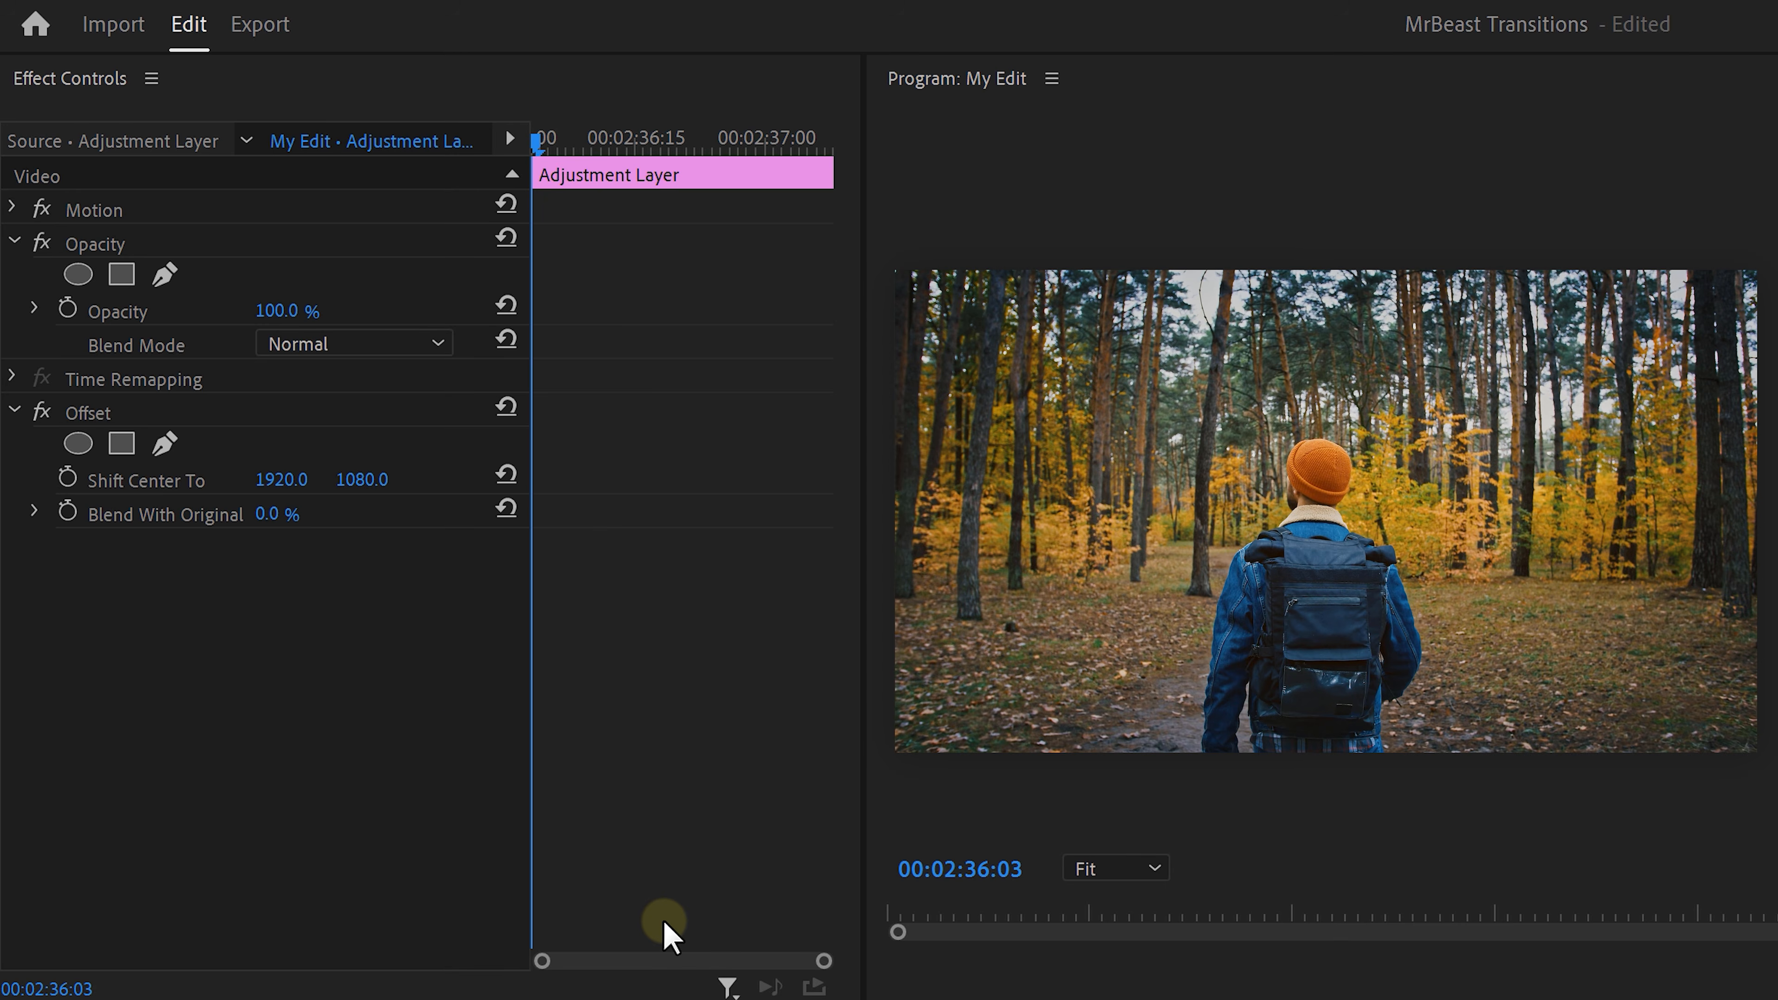
Step: Keyframe Offset's Shift Center To at the layer's start, and set its horizontal value to 5782 at 00:02:37:06
click(69, 478)
drag(538, 140, 817, 133)
drag(290, 481, 945, 601)
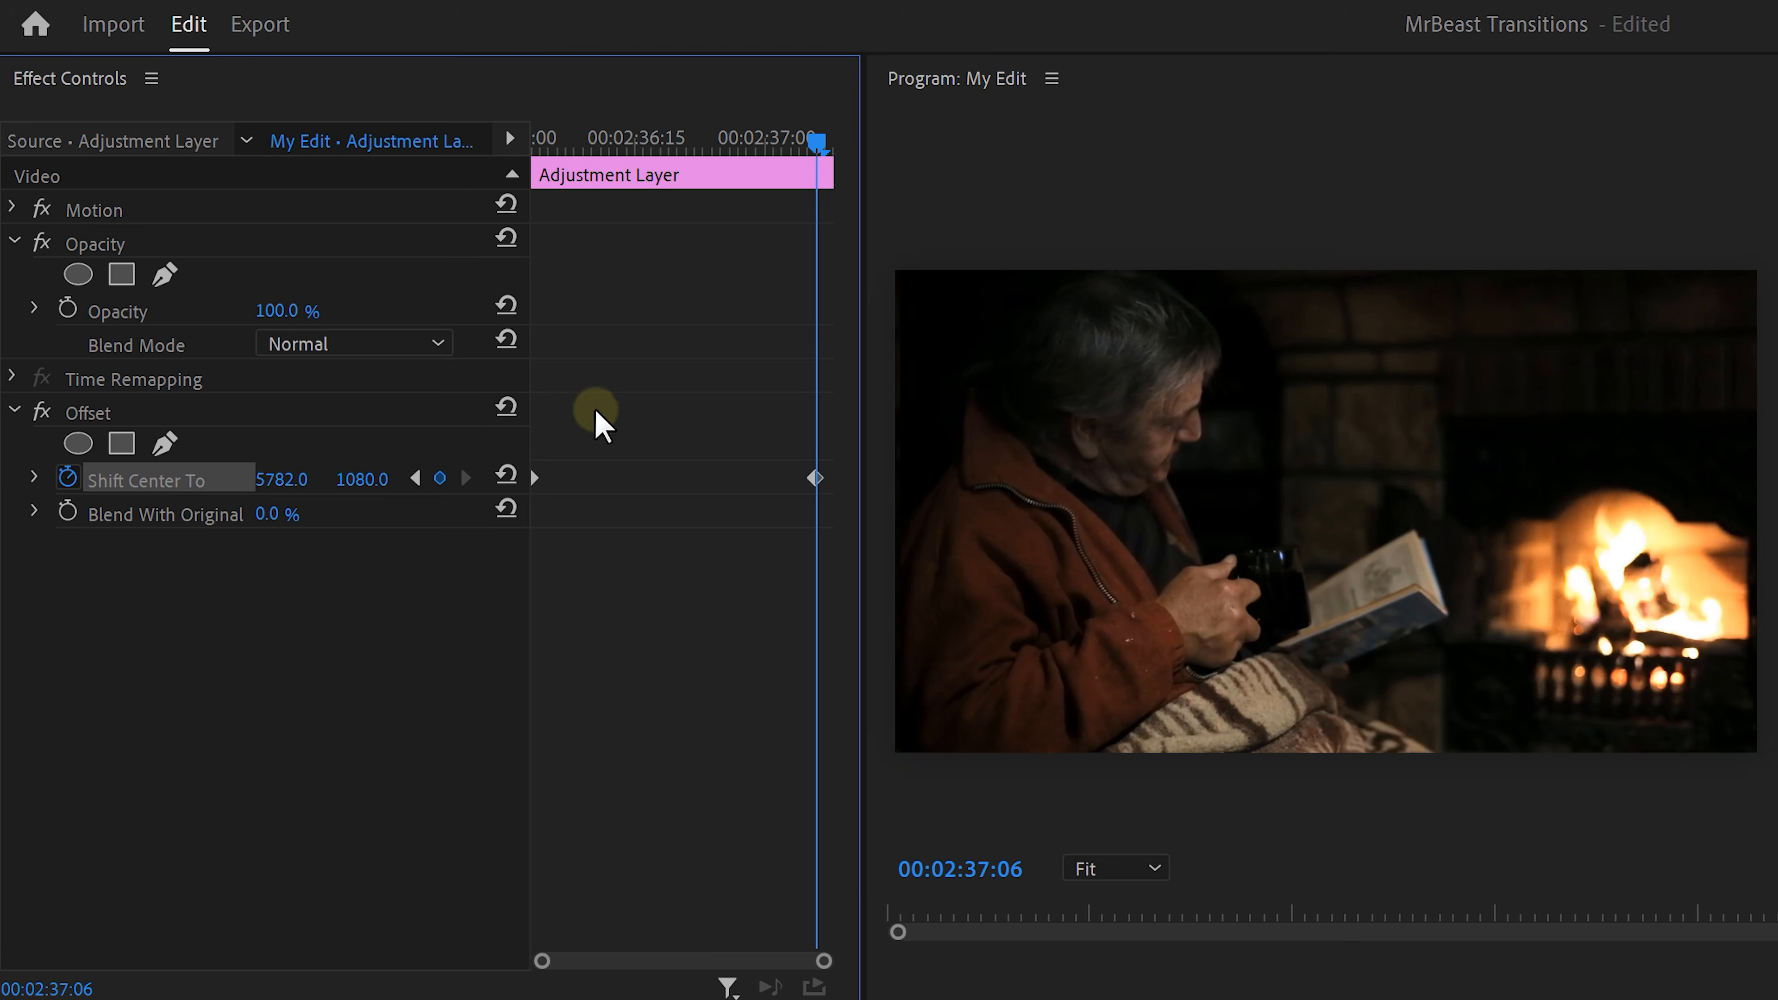
Step: Move both Shift Center To keyframes inward, ease them and shape the velocity graph into a central peak
click(34, 478)
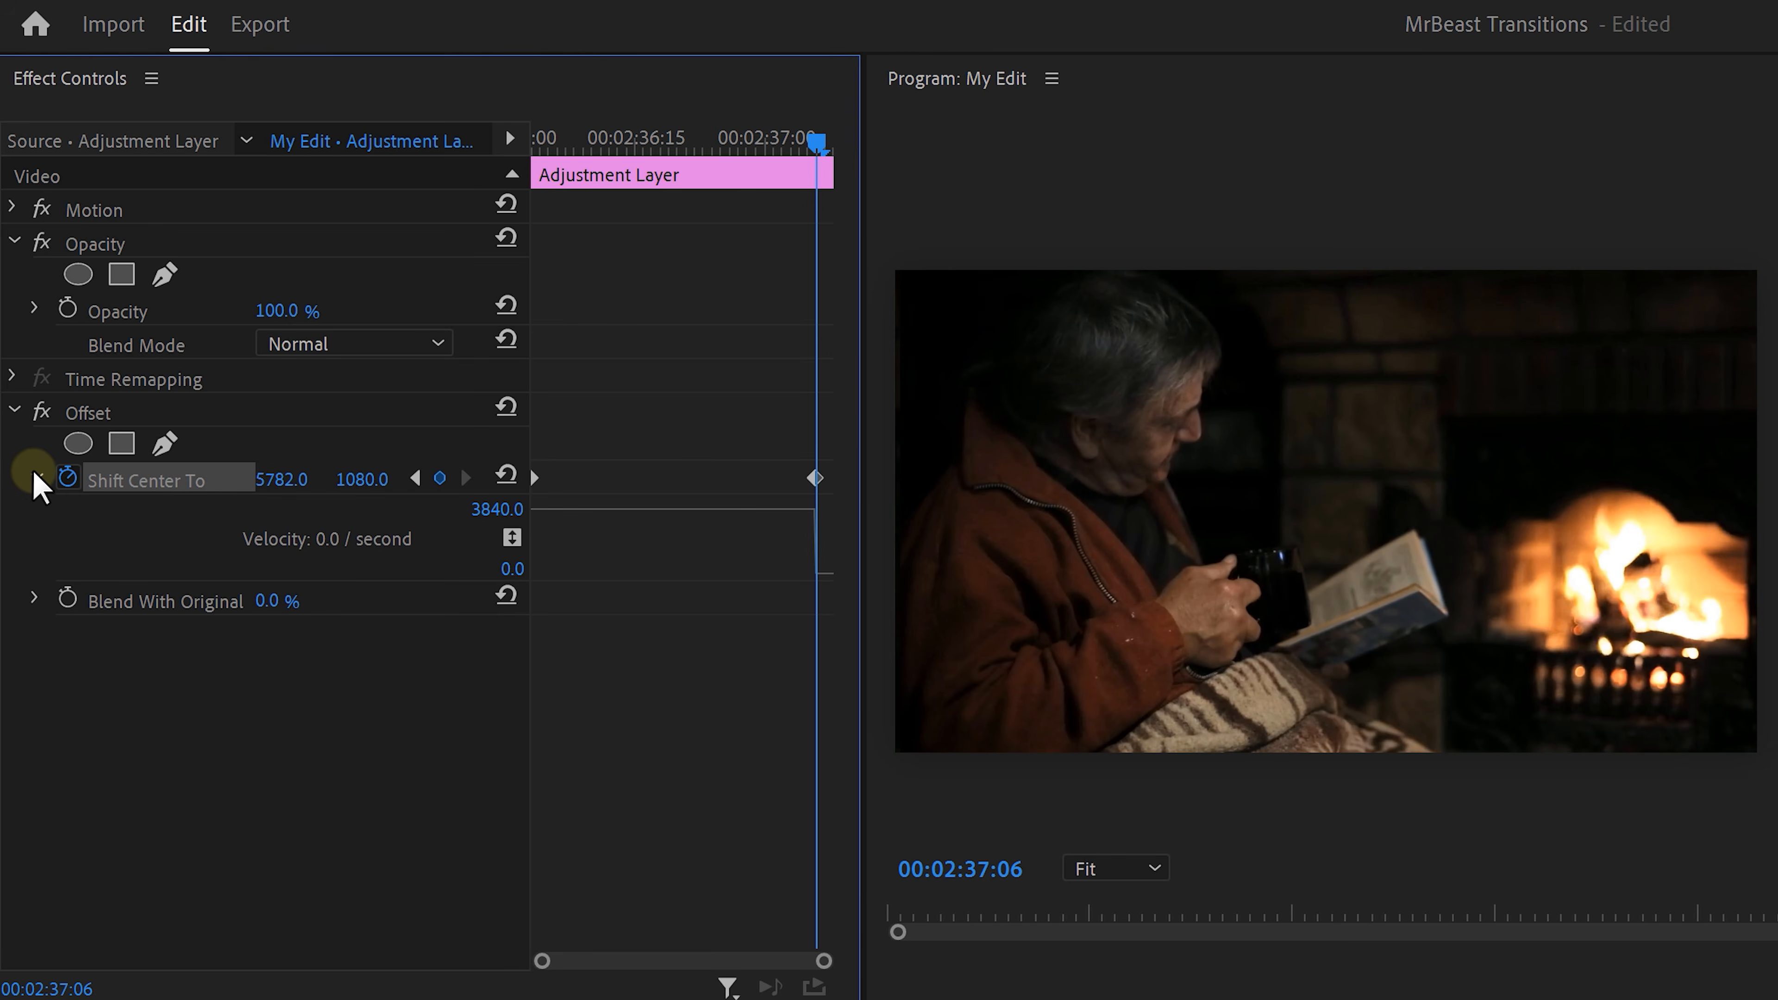
drag(538, 480, 575, 480)
drag(816, 479, 790, 485)
drag(596, 507, 640, 587)
drag(781, 506, 648, 579)
drag(807, 150, 579, 174)
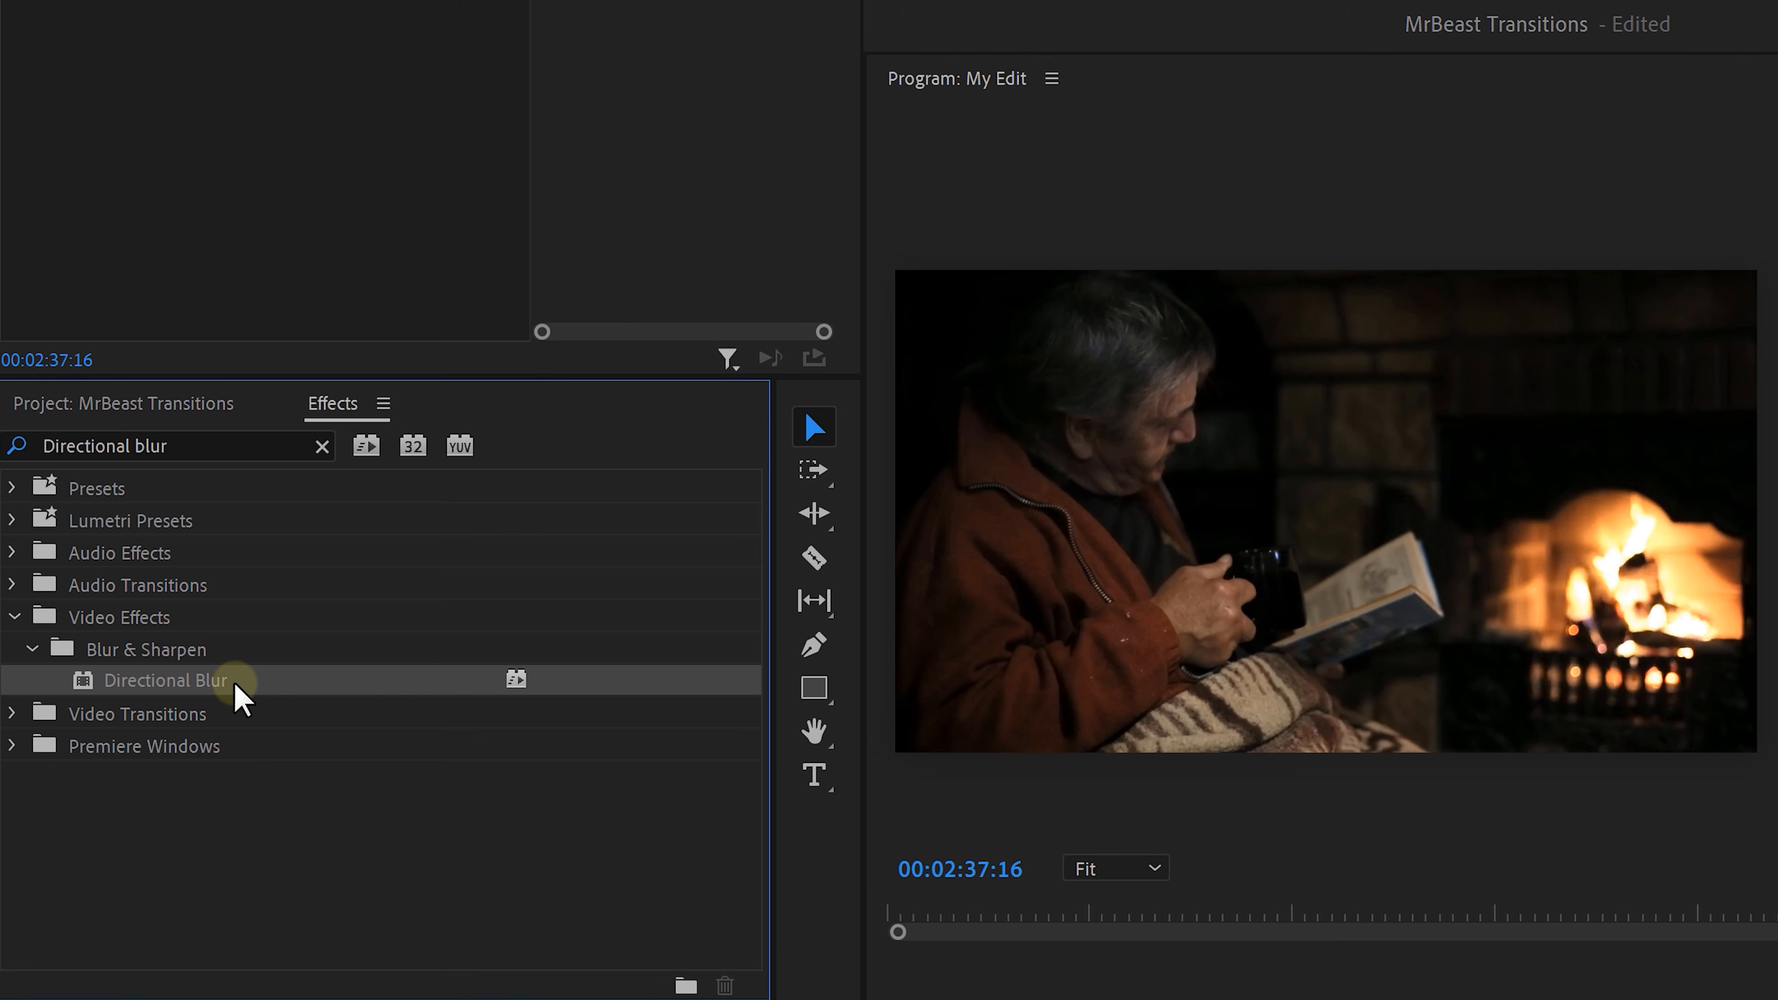
Step: Apply Directional Blur to the adjustment layer with Direction 90°, and keyframe Blur Length at 180 at 00:02:36:21
mouse_move(236, 683)
mouse_down()
mouse_move(269, 567)
mouse_move(257, 697)
mouse_up()
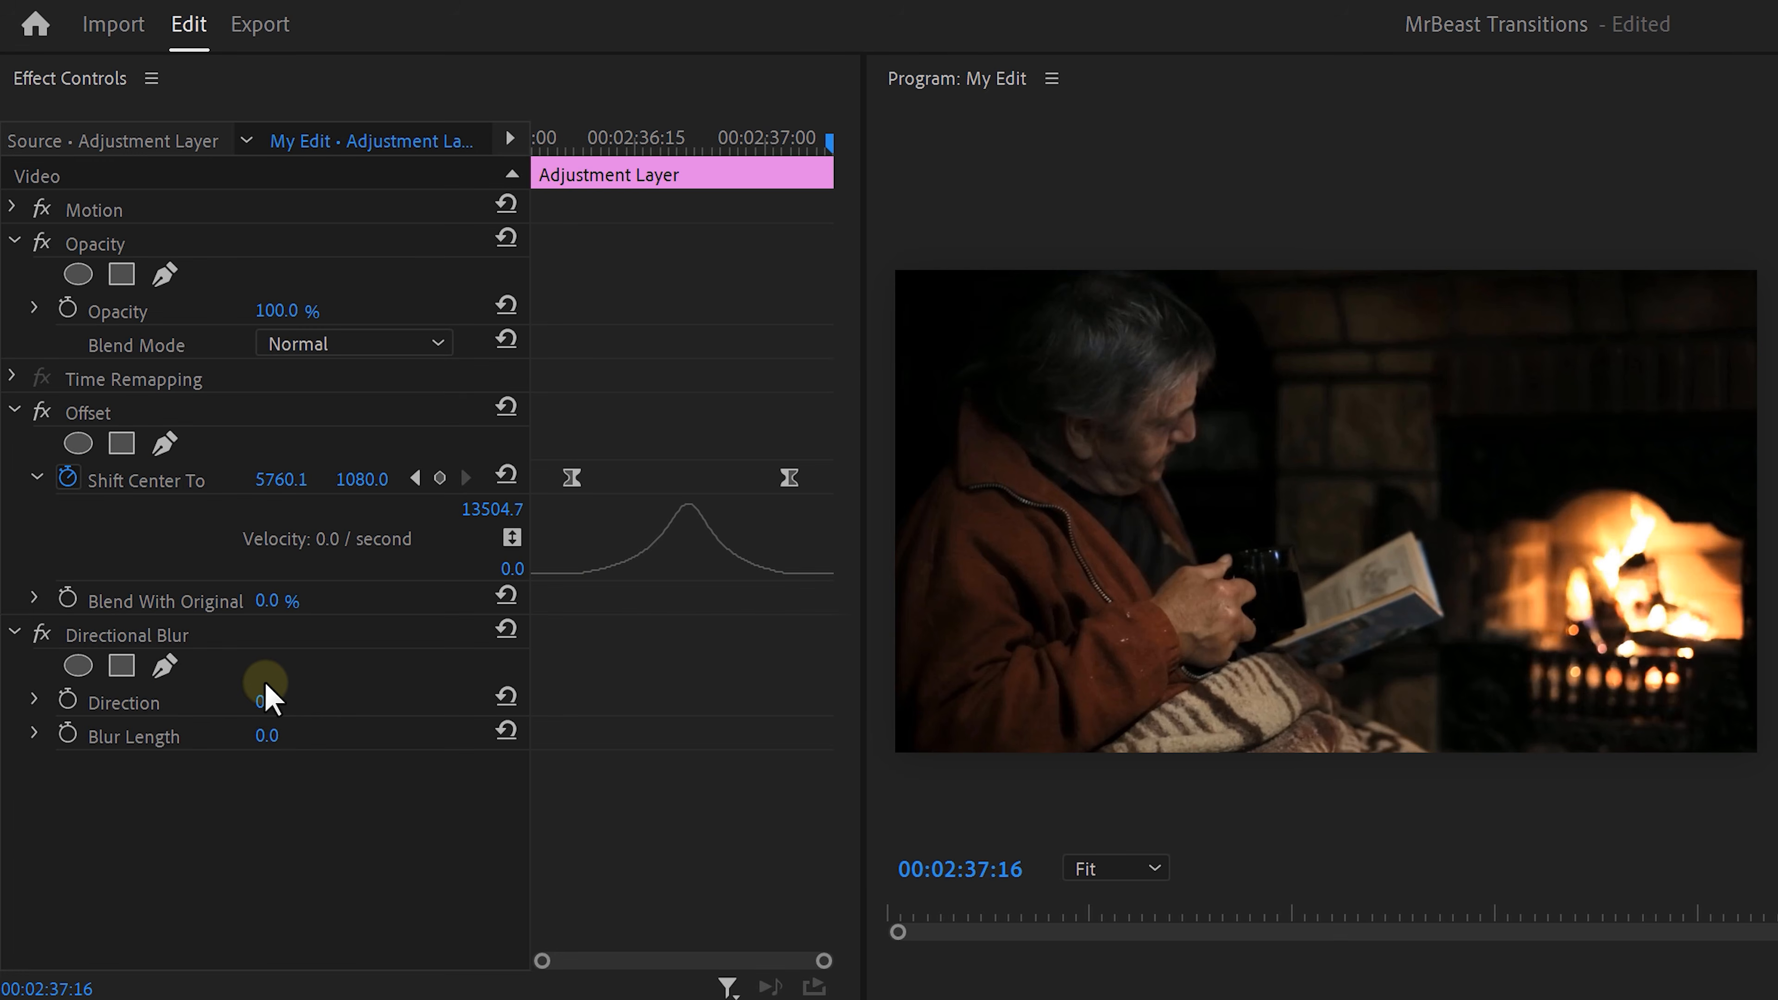
click(270, 696)
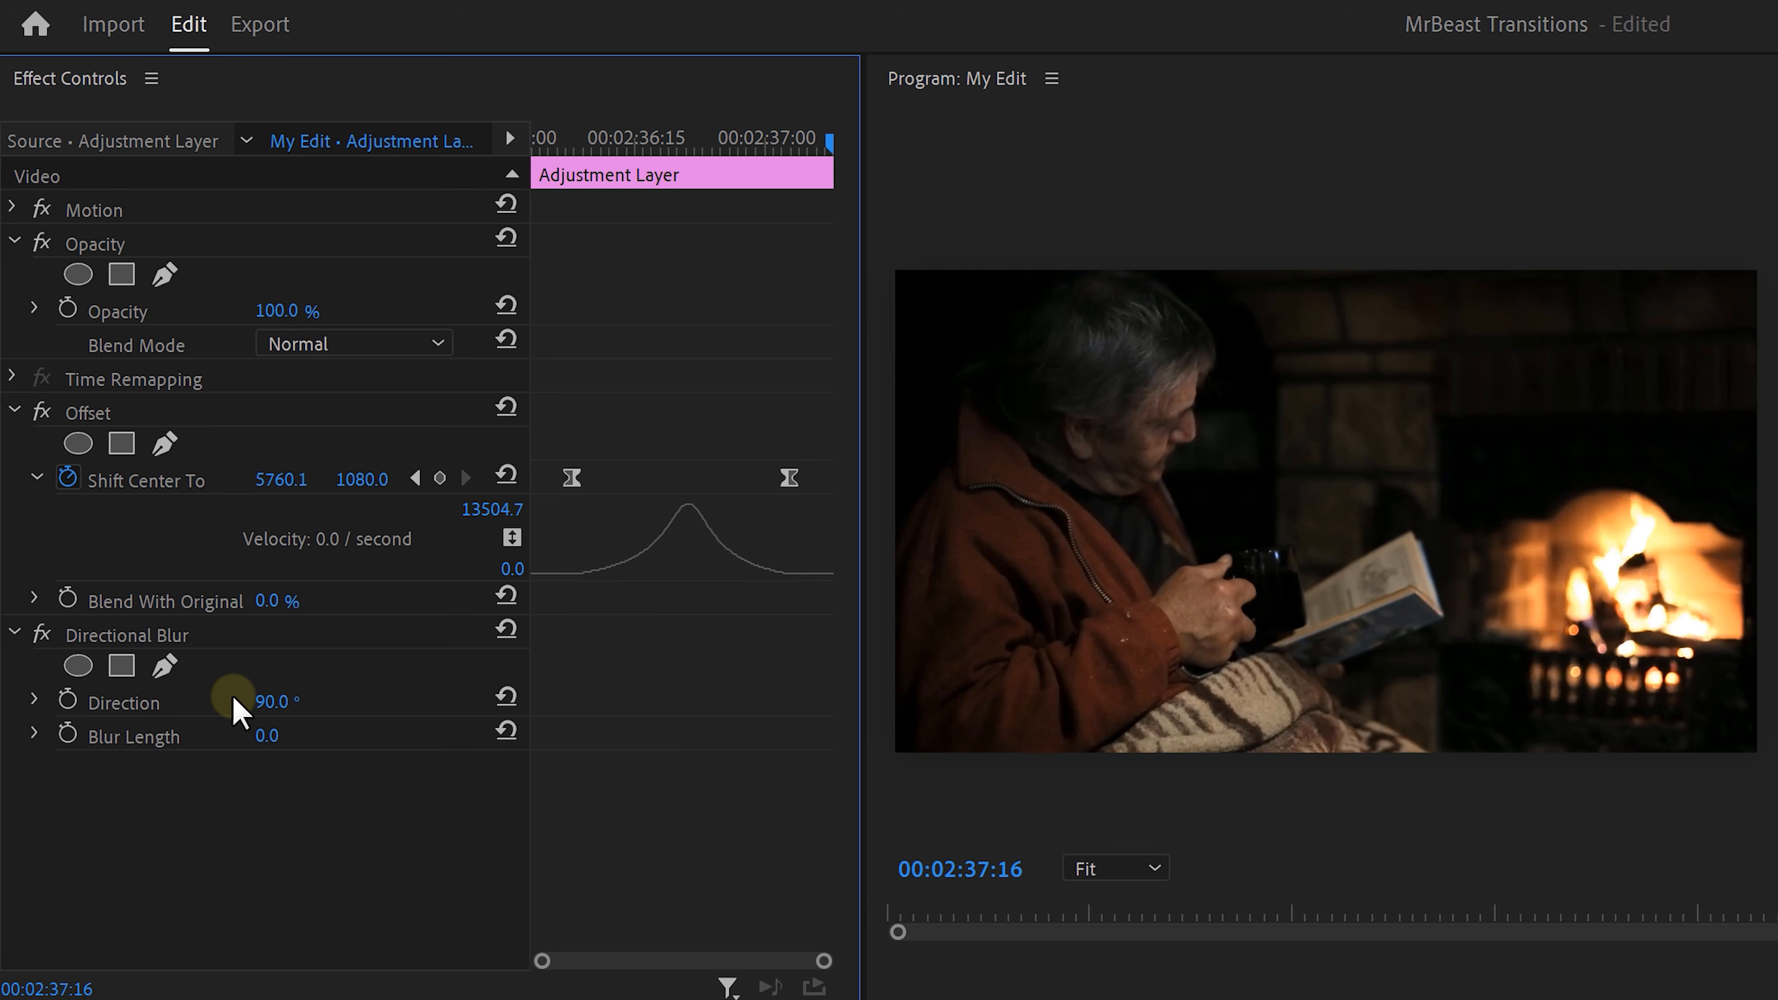
drag(747, 140, 687, 144)
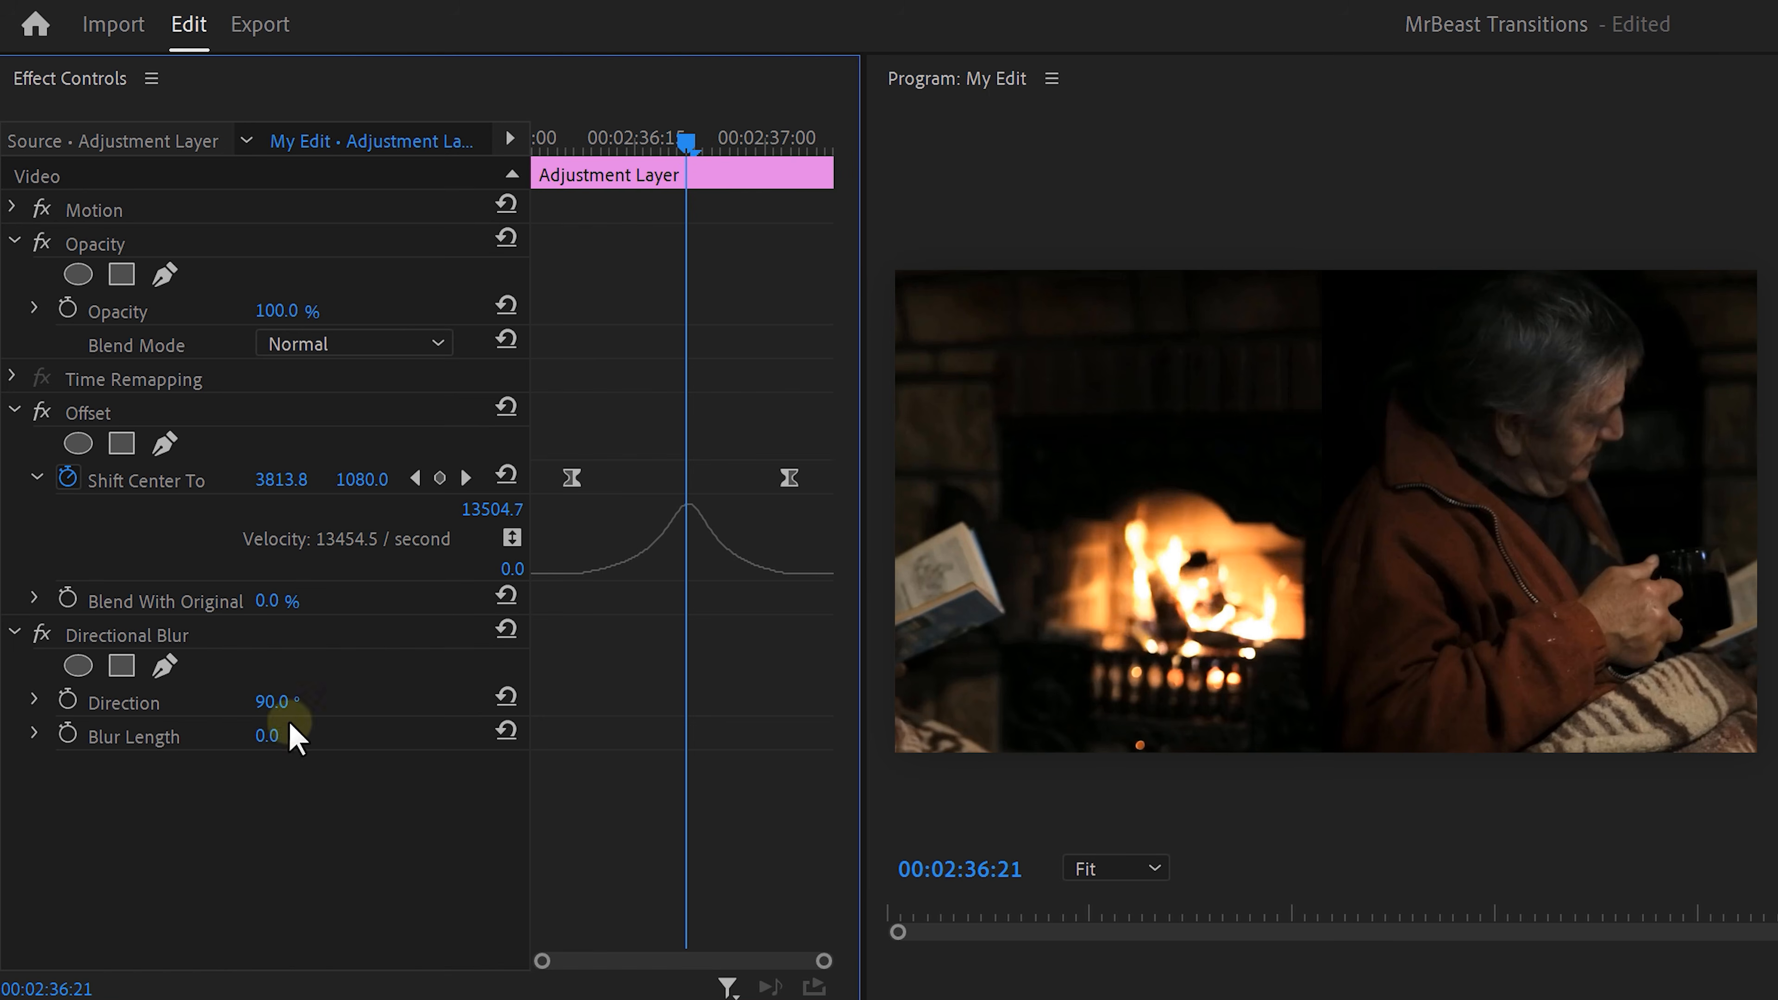
drag(435, 725, 234, 819)
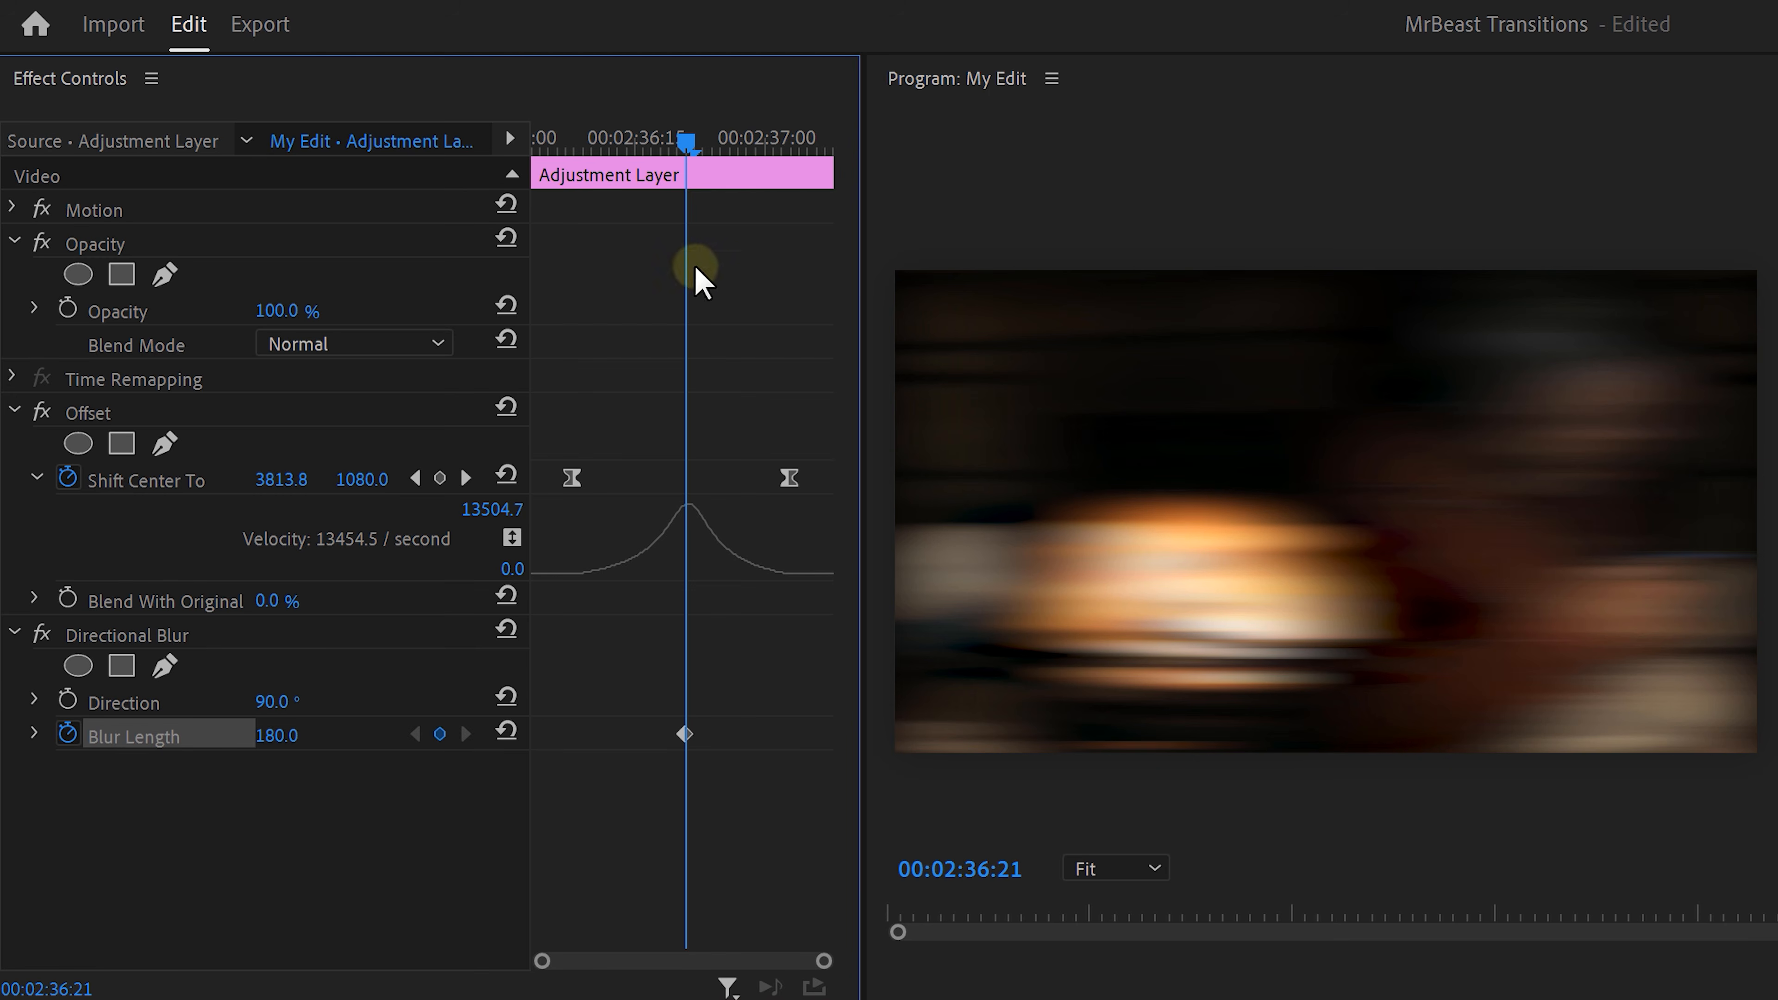
Step: Add Blur Length keyframes of 0 at the two Shift Center To keyframes, 00:02:36:08 and 00:02:37:03
drag(686, 140, 536, 207)
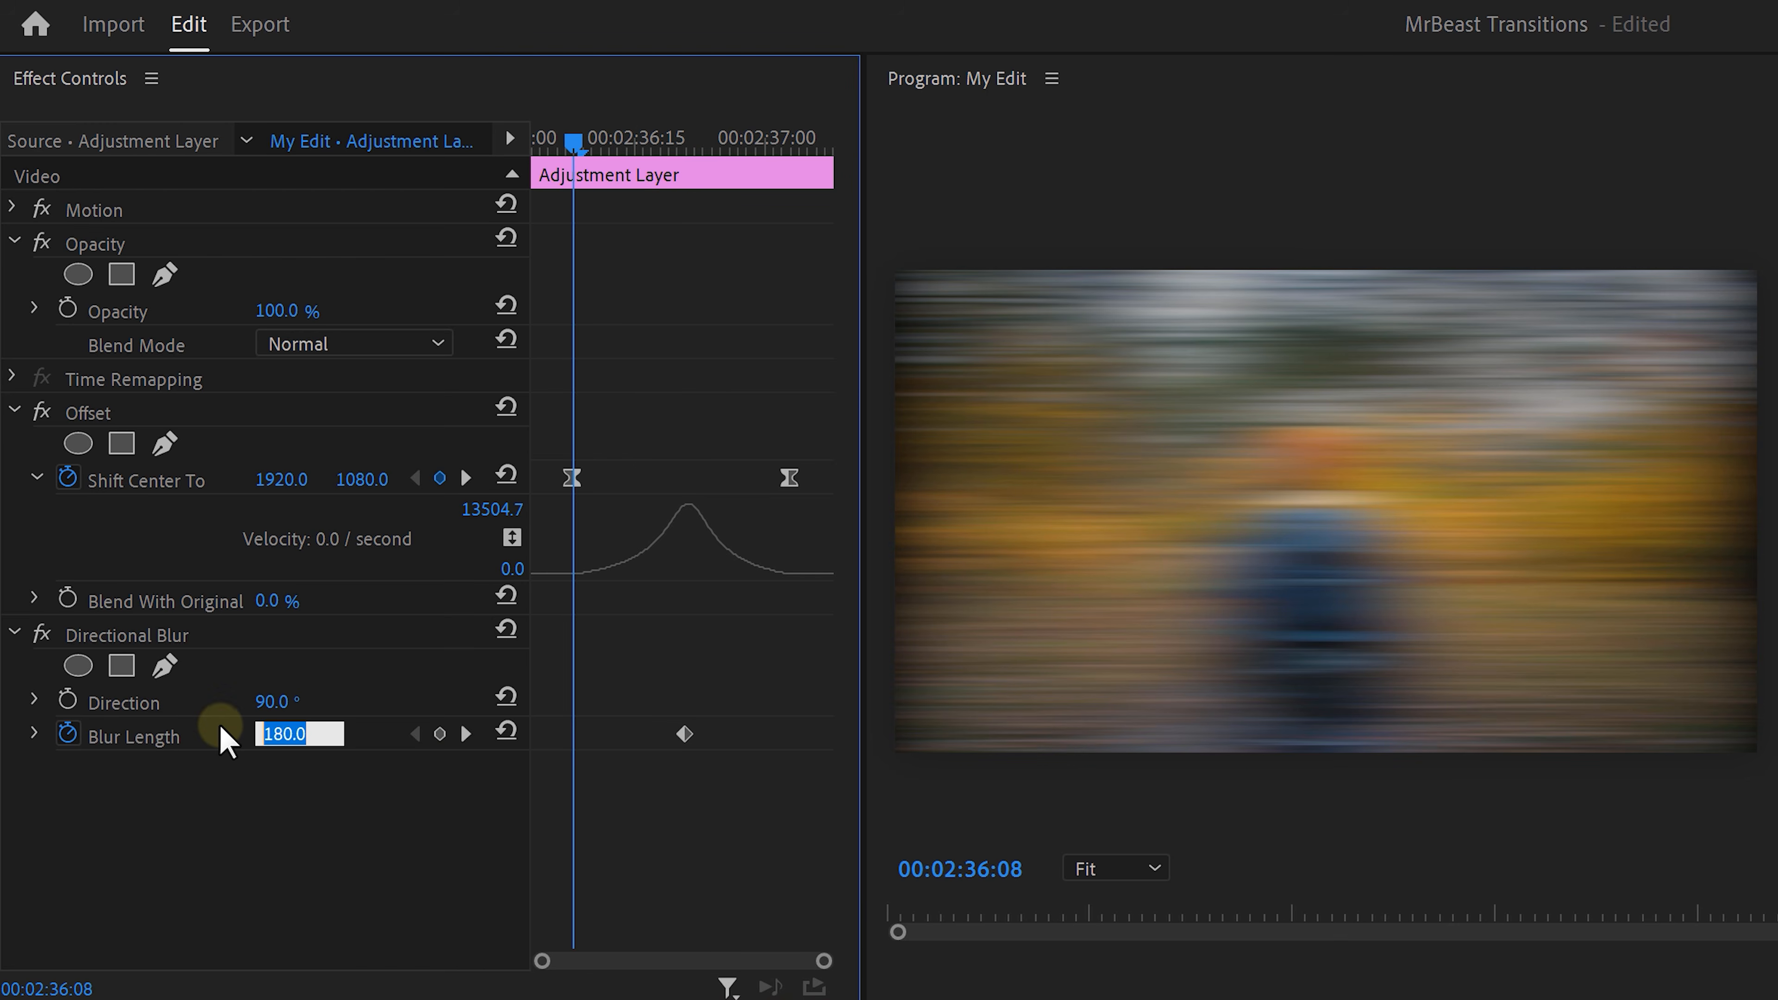
text(0)
key(Return)
click(791, 167)
text(0)
key(Return)
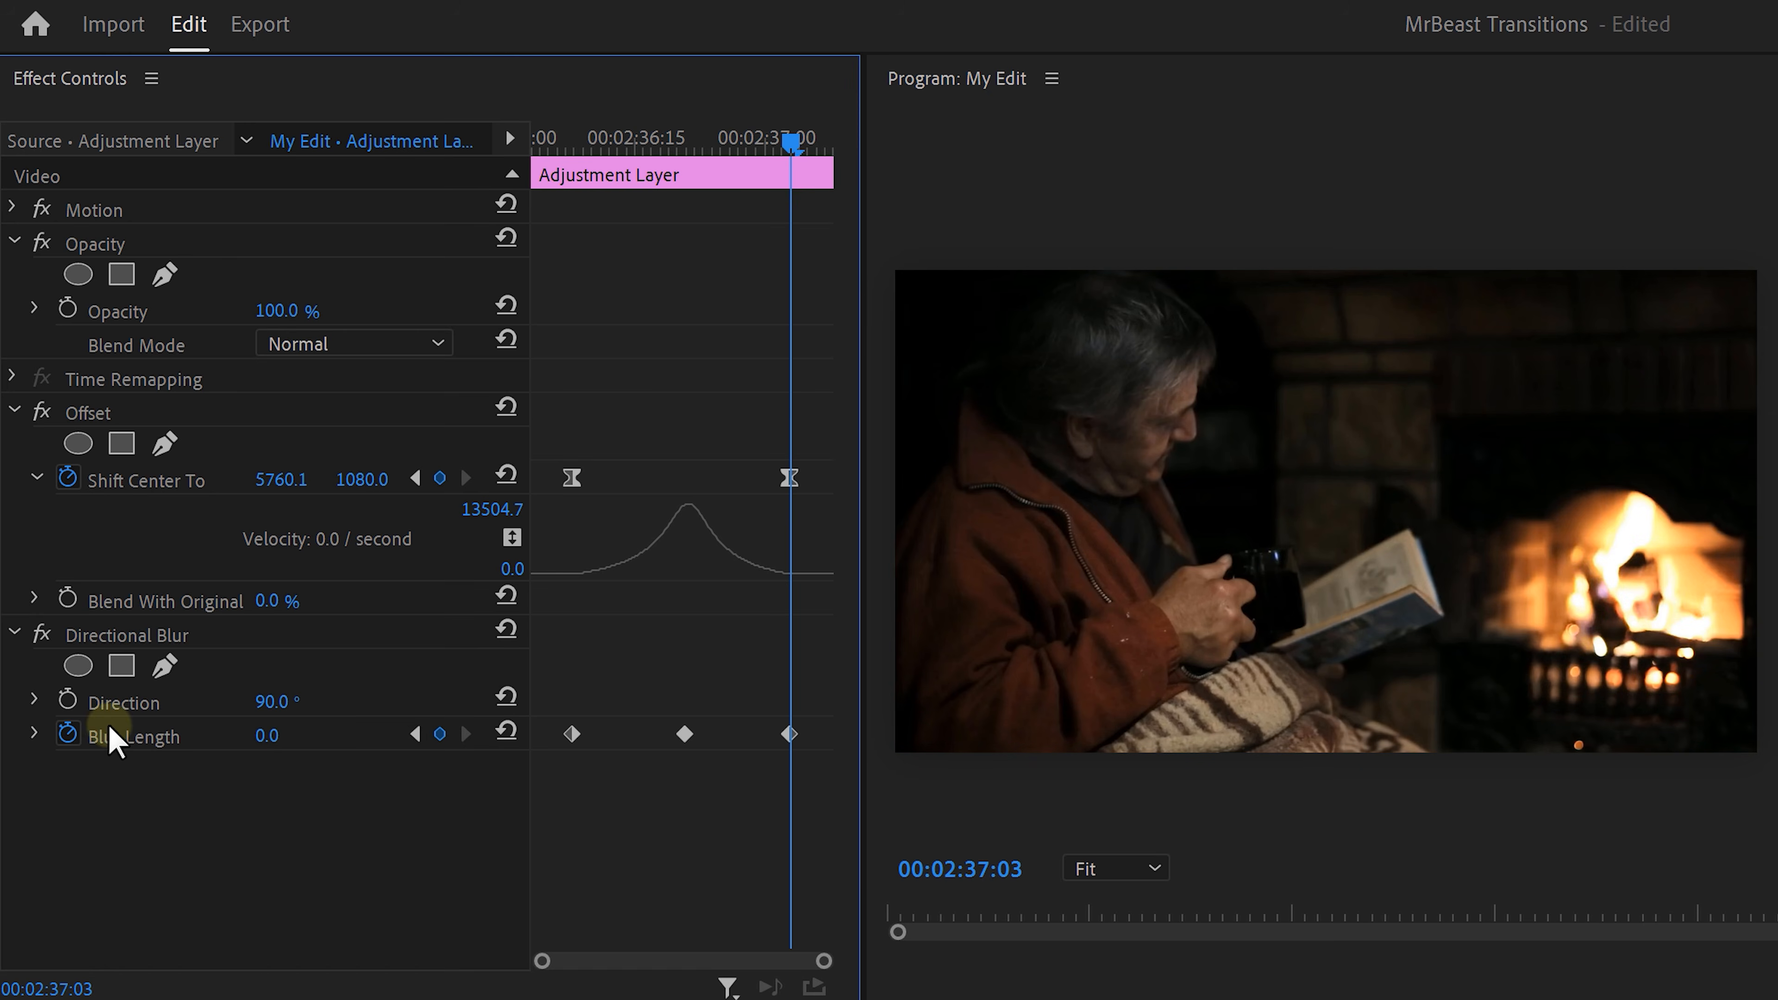